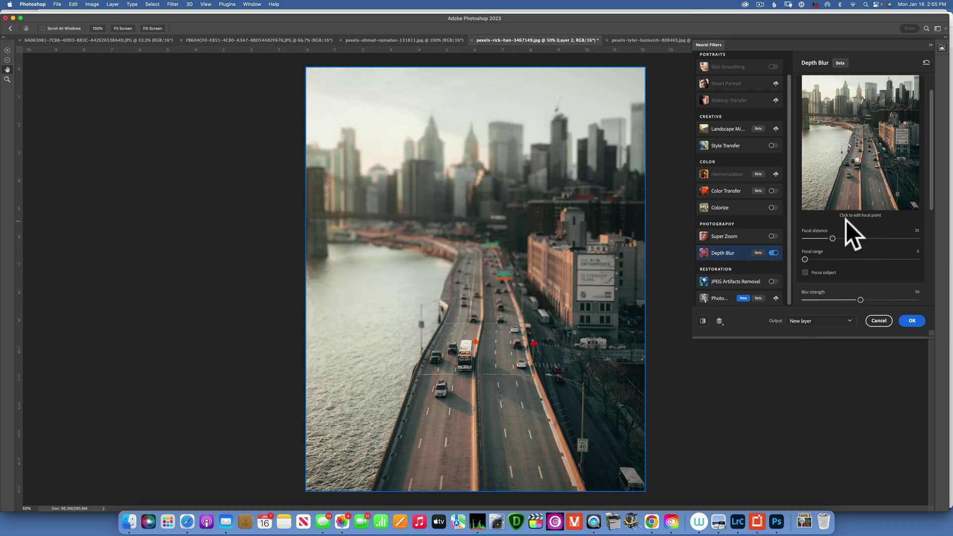
Set the Depth Blur strength to 0 and output only the depth map to a new layer
{"action": "scroll", "coordinate": [845, 267], "scroll_direction": "down", "scroll_amount": 1}
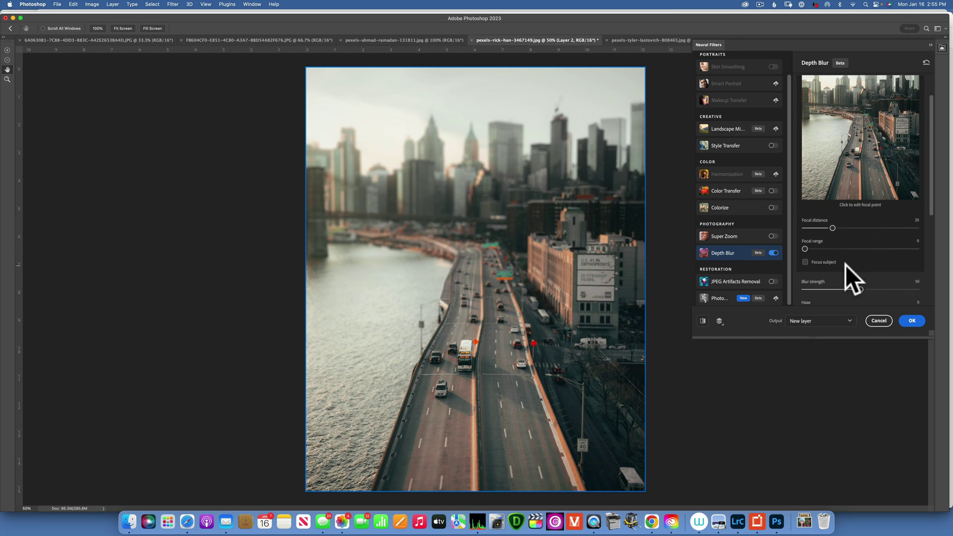
{"action": "scroll", "coordinate": [846, 264], "scroll_direction": "down", "scroll_amount": 2}
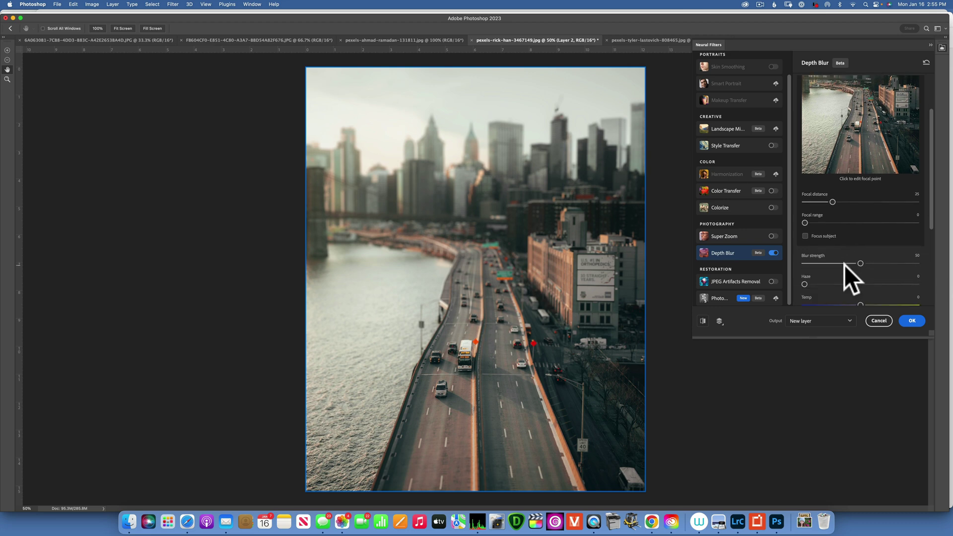
{"action": "left_click_drag", "start_coordinate": [861, 264], "coordinate": [791, 266]}
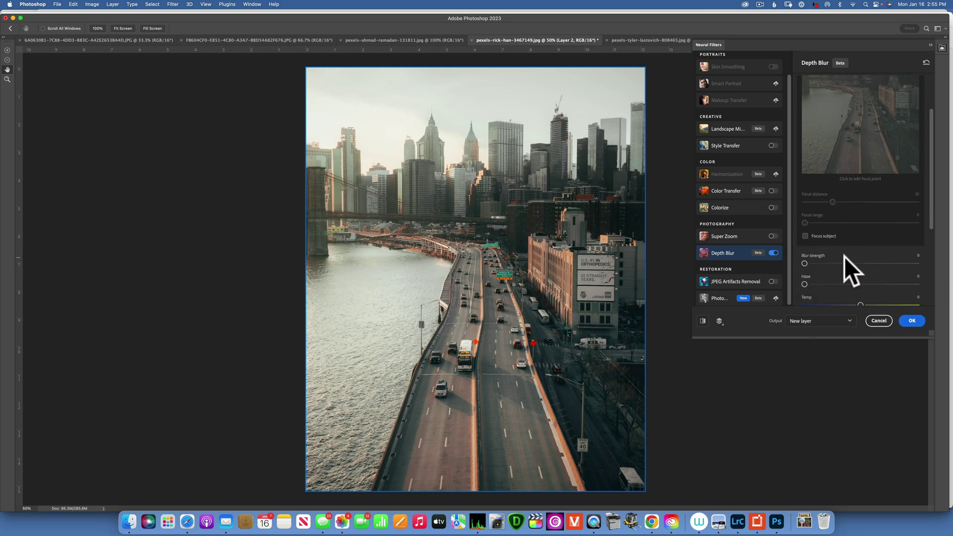
{"action": "scroll", "coordinate": [845, 257], "scroll_direction": "down", "scroll_amount": 10}
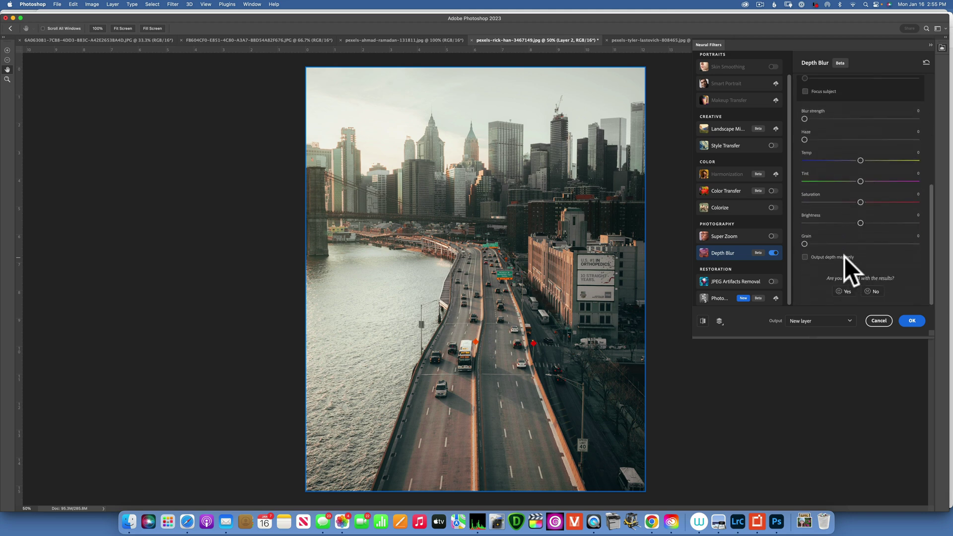
{"action": "left_click", "coordinate": [805, 257]}
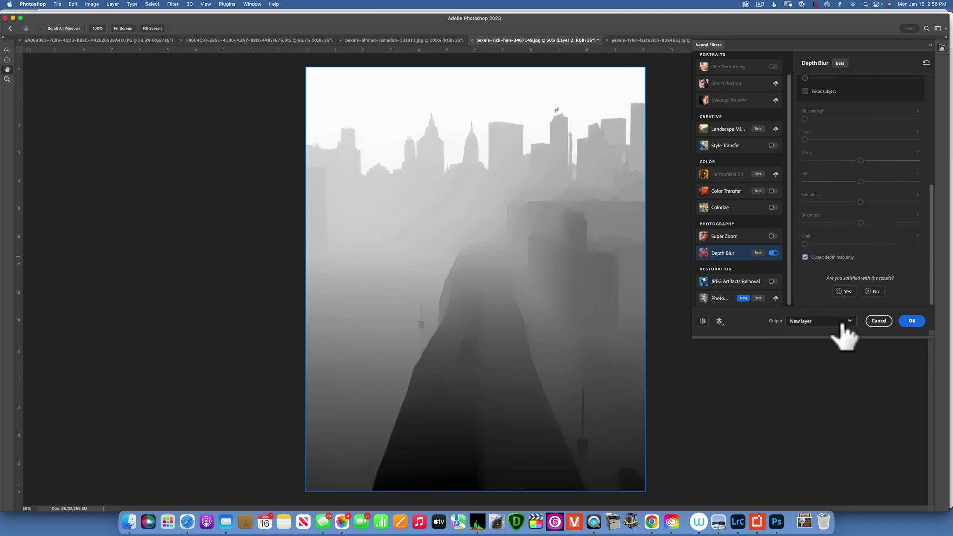
{"action": "left_click", "coordinate": [912, 320]}
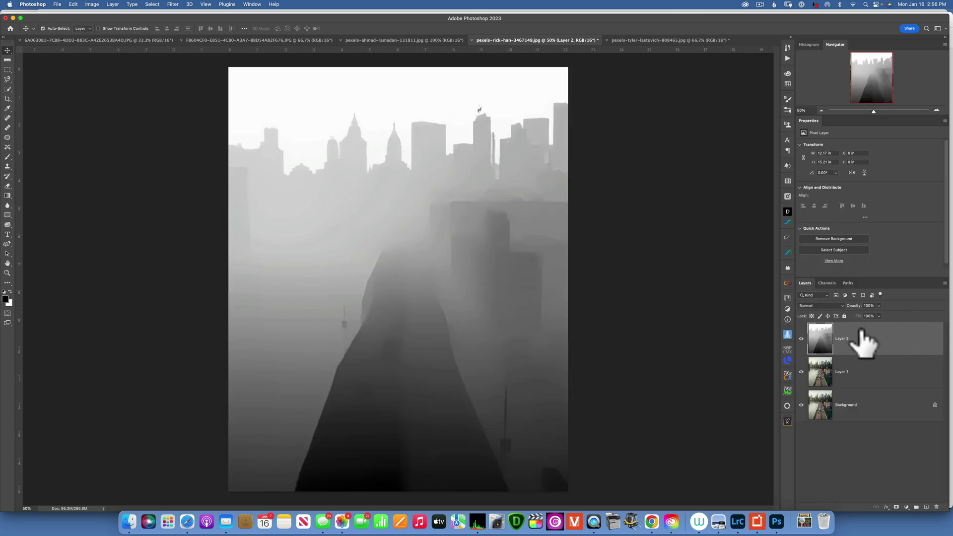
Change the blend mode of the depth map layer to Screen
{"action": "left_click", "coordinate": [818, 304]}
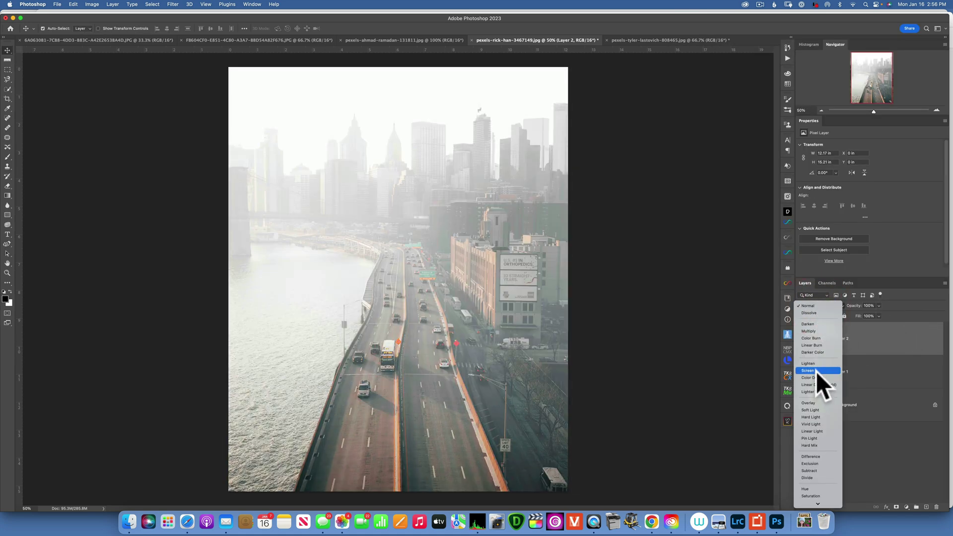
{"action": "left_click", "coordinate": [815, 370]}
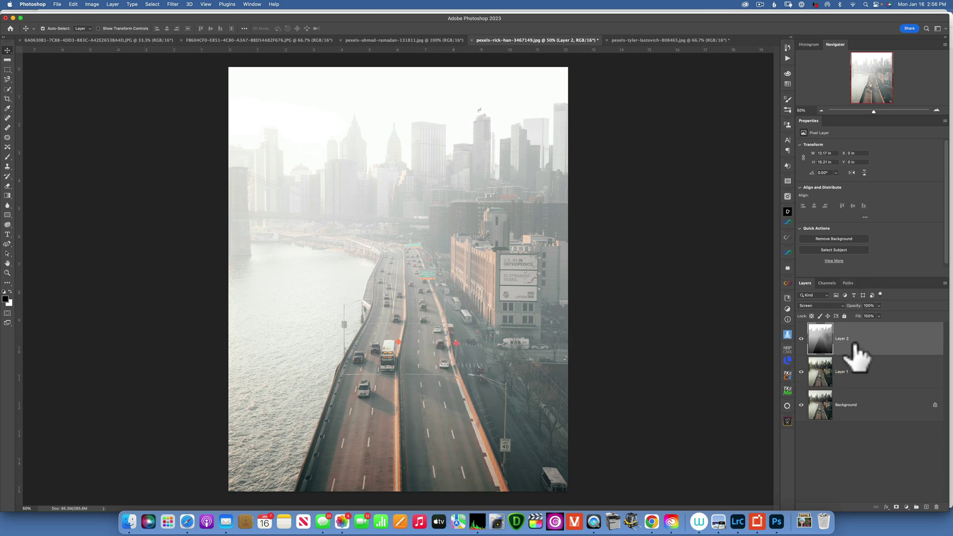
Add a Curves adjustment clipped to the depth map layer and move its RGB black point inward, a little under halfway across
{"action": "left_click", "coordinate": [906, 507]}
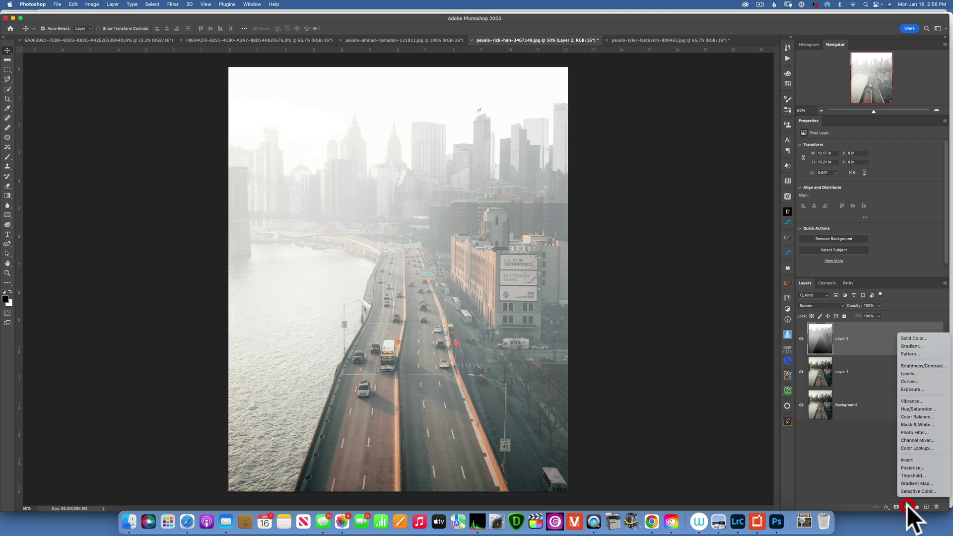
{"action": "left_click", "coordinate": [912, 381]}
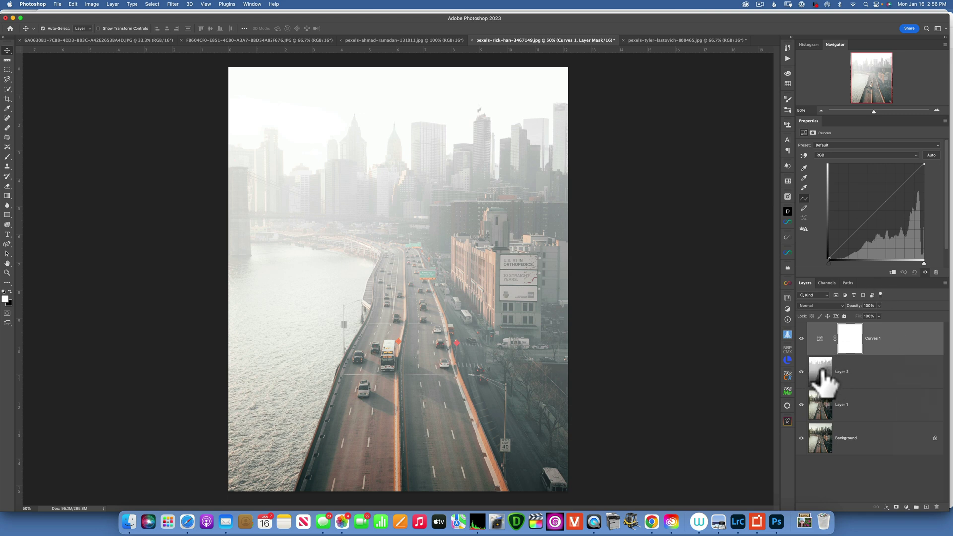
{"action": "left_click", "coordinate": [893, 273]}
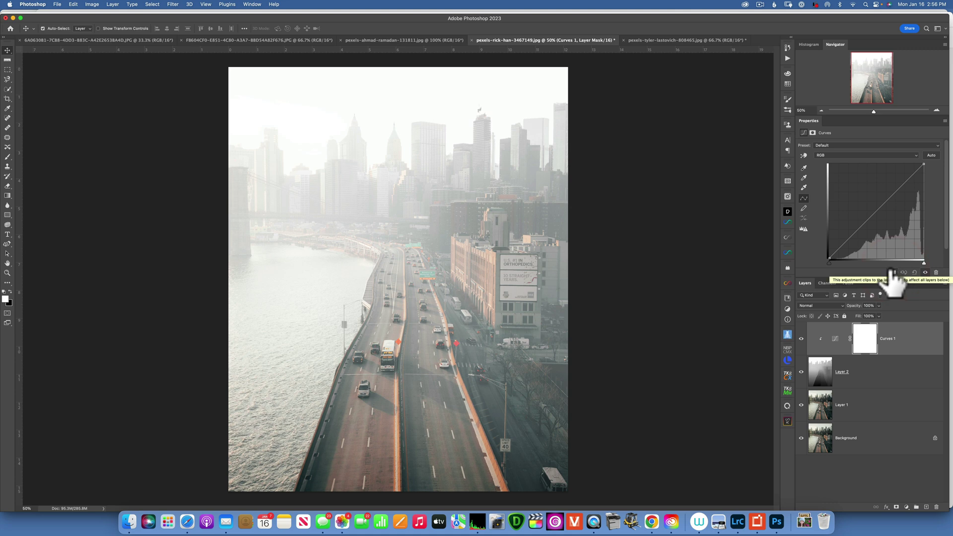
{"action": "left_click", "coordinate": [837, 338]}
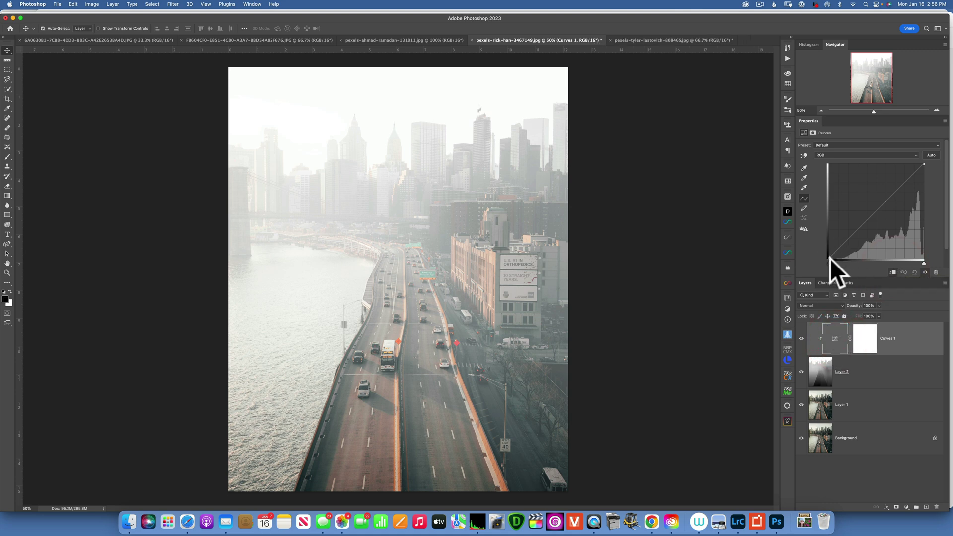
{"action": "left_click_drag", "start_coordinate": [829, 258], "coordinate": [870, 268]}
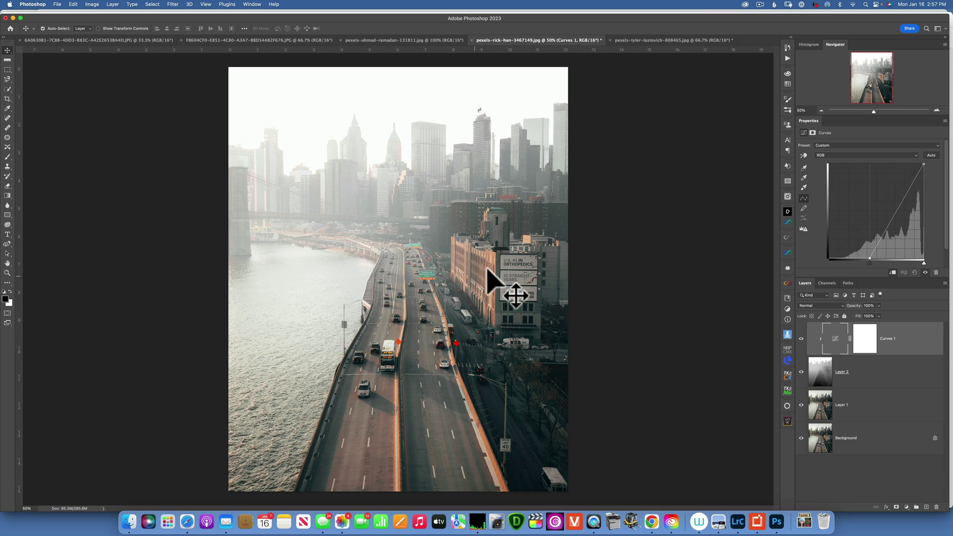
Warm the haze in the clipped Curves adjustment by raising the Red midtones slightly and lowering the Blue midtones
{"action": "left_click", "coordinate": [834, 337]}
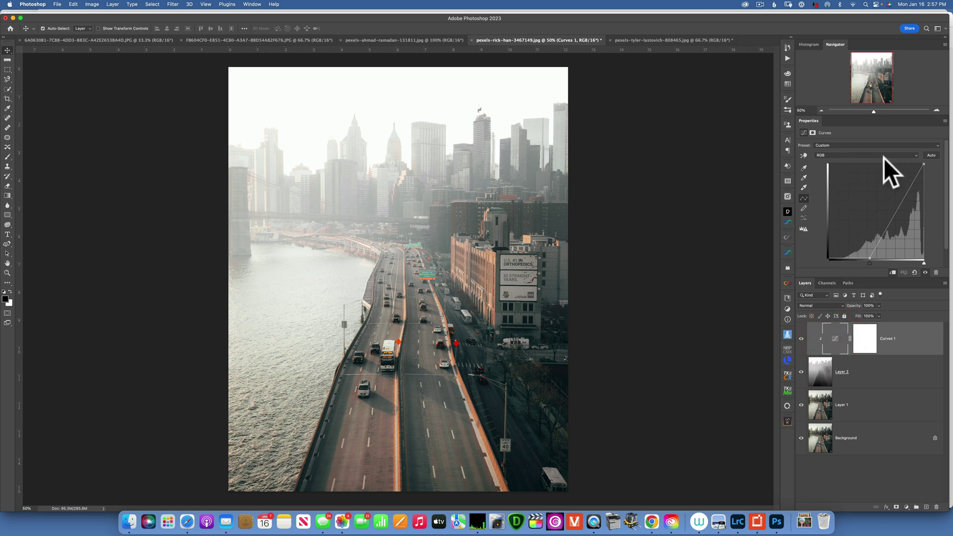
{"action": "left_click", "coordinate": [845, 155]}
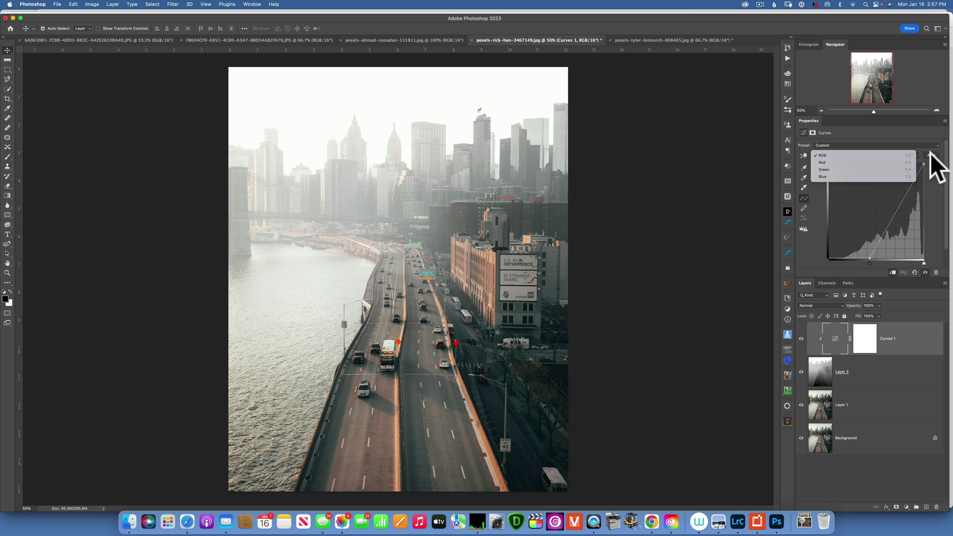
{"action": "left_click", "coordinate": [943, 181]}
{"action": "left_click", "coordinate": [851, 153]}
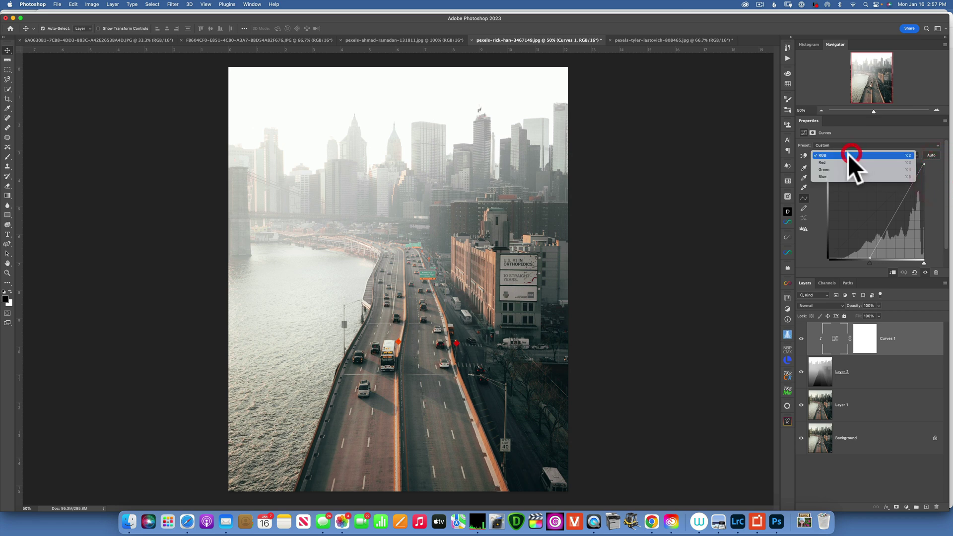
{"action": "left_click", "coordinate": [825, 162]}
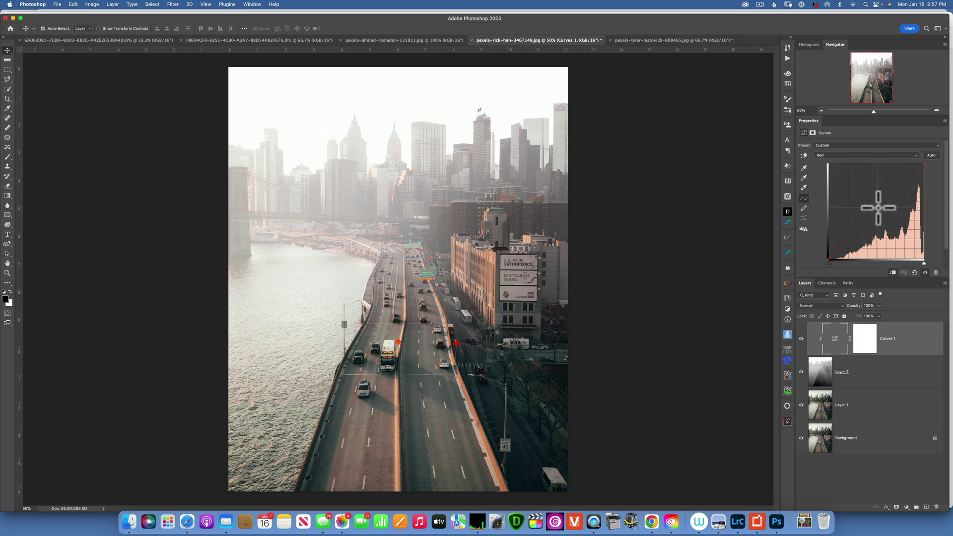
{"action": "left_click", "coordinate": [877, 207]}
{"action": "left_click", "coordinate": [833, 155]}
{"action": "left_click", "coordinate": [830, 171]}
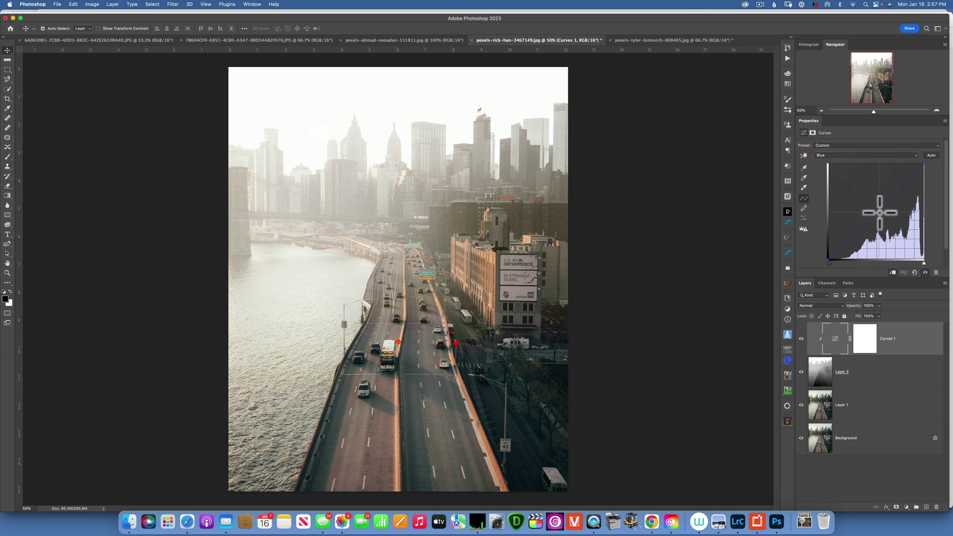
{"action": "left_click", "coordinate": [879, 213]}
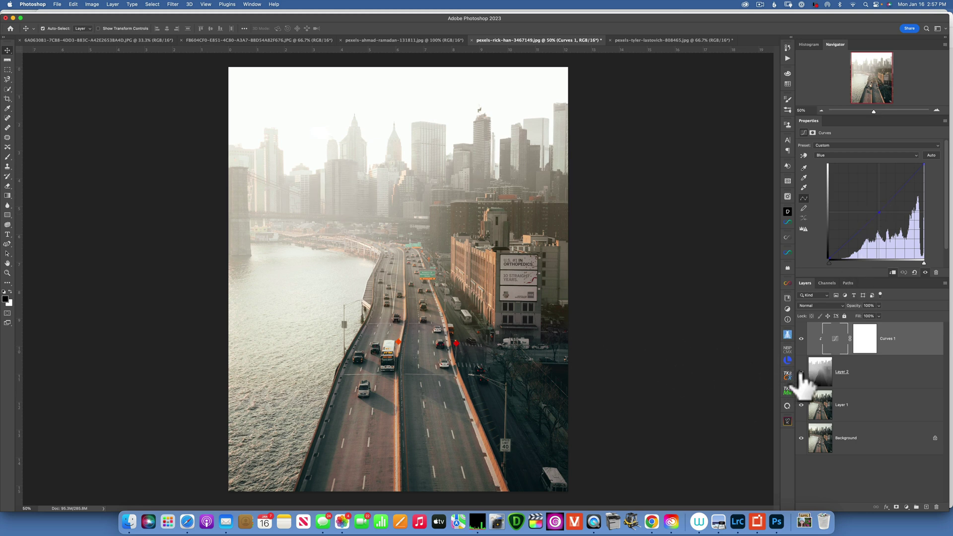
Reduce the opacity of the depth map layer and compare the hazy image with the original background
{"action": "left_click", "coordinate": [820, 372]}
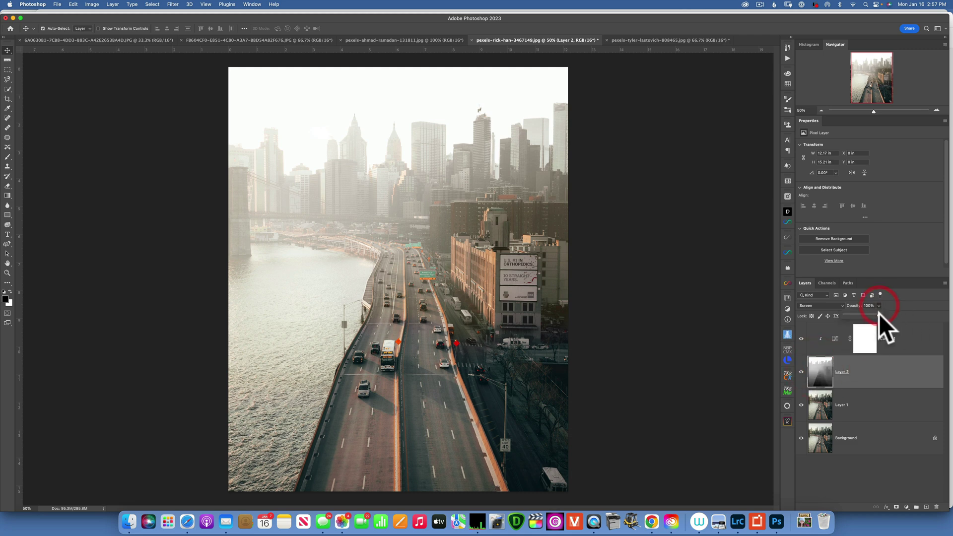
{"action": "mouse_move", "coordinate": [878, 313]}
{"action": "left_mouse_down"}
{"action": "mouse_move", "coordinate": [806, 316]}
{"action": "mouse_move", "coordinate": [867, 313]}
{"action": "left_mouse_up"}
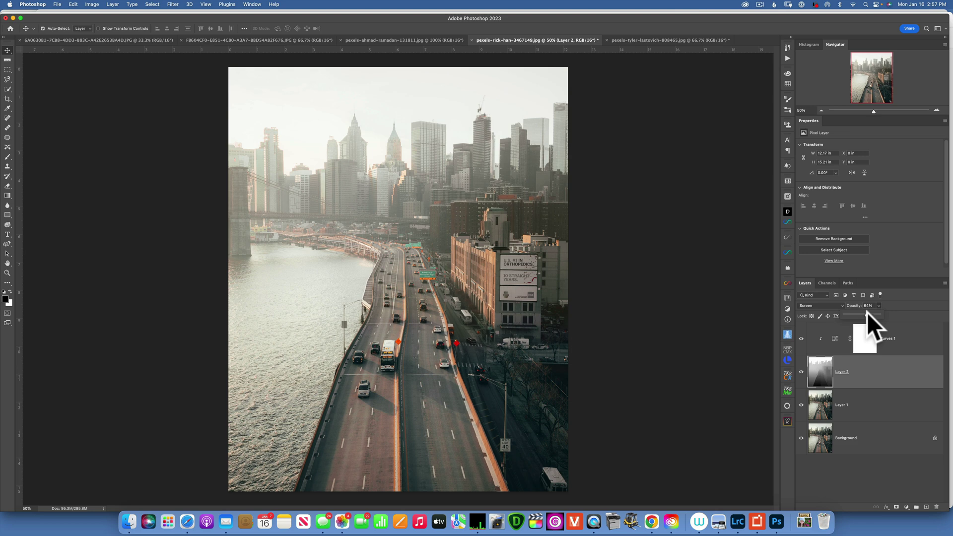
{"action": "left_click", "coordinate": [801, 438], "text": "alt"}
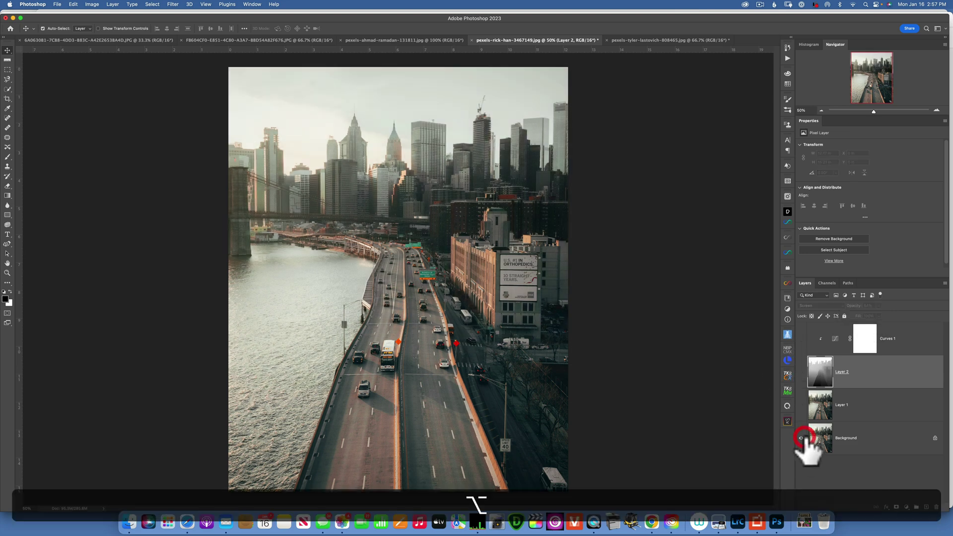
{"action": "left_click", "coordinate": [801, 438], "text": "alt"}
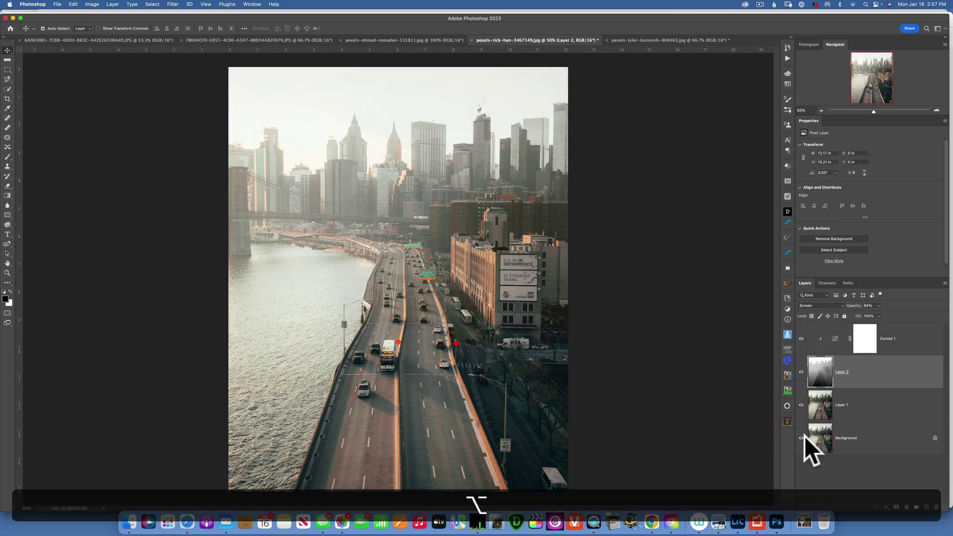
Switch to the red car photo and duplicate its background layer
{"action": "left_click", "coordinate": [634, 39]}
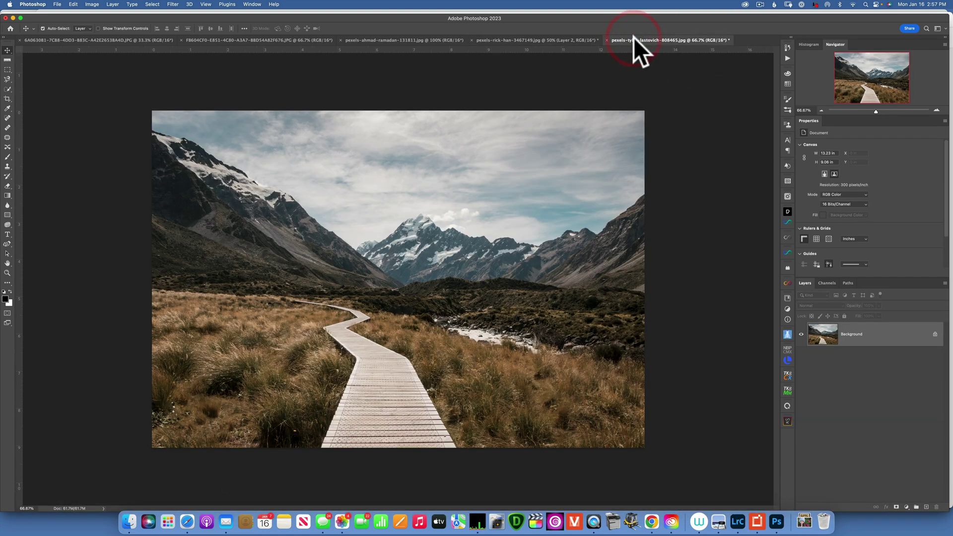
{"action": "left_click", "coordinate": [391, 41]}
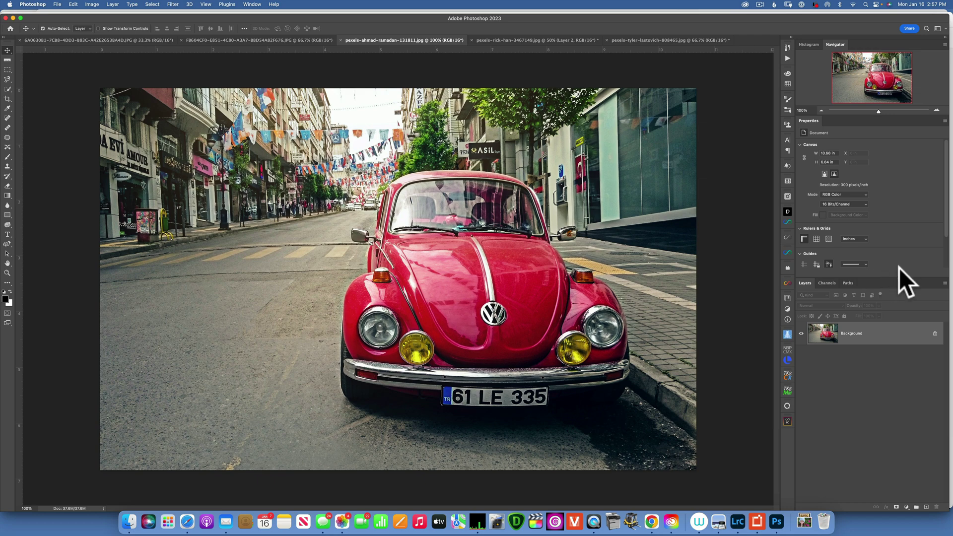
{"action": "key", "text": "super+j"}
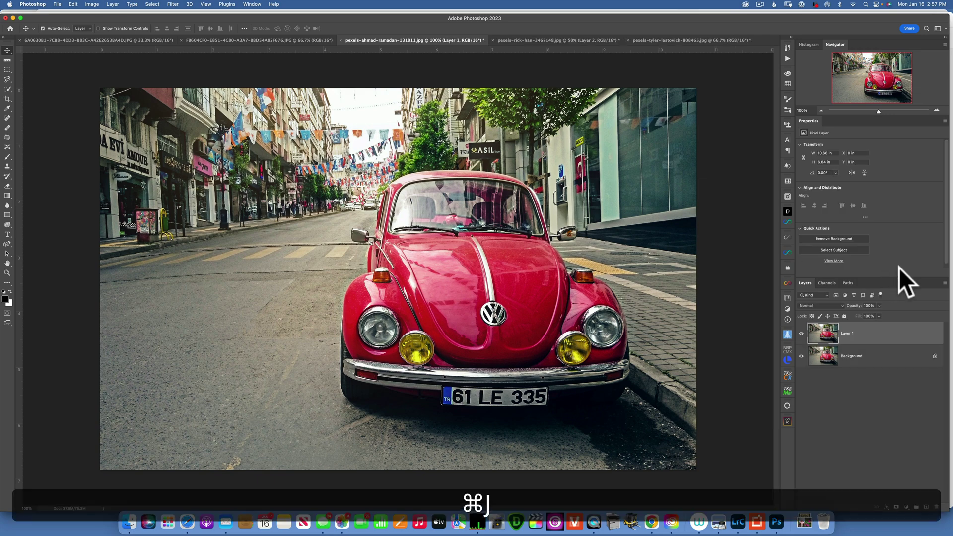
Apply the Depth Blur neural filter to the car photo with blur strength 0, outputting only the depth map to a new layer
{"action": "left_click", "coordinate": [175, 2]}
{"action": "left_click", "coordinate": [190, 37]}
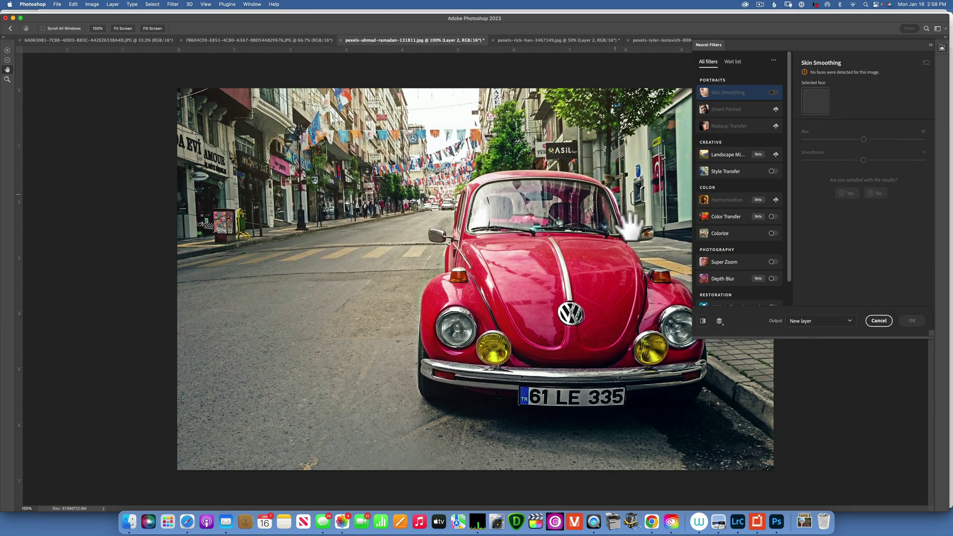
{"action": "left_click", "coordinate": [773, 279]}
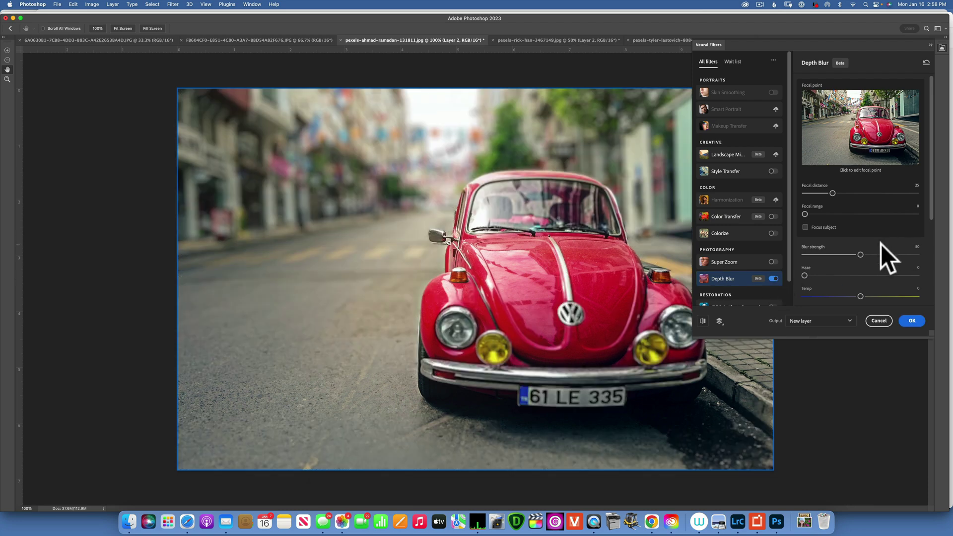
{"action": "left_click_drag", "start_coordinate": [860, 254], "coordinate": [748, 257]}
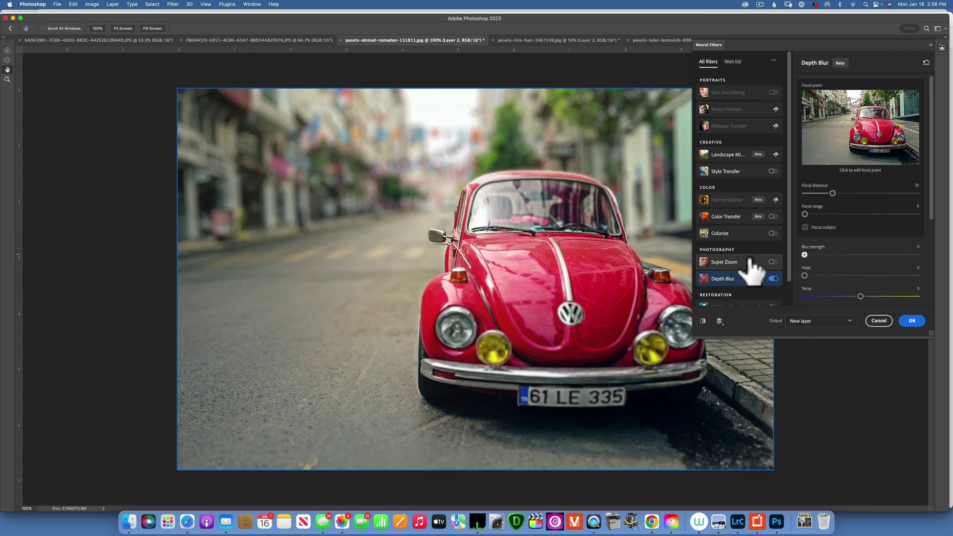
{"action": "scroll", "coordinate": [884, 238], "scroll_direction": "down", "scroll_amount": 5}
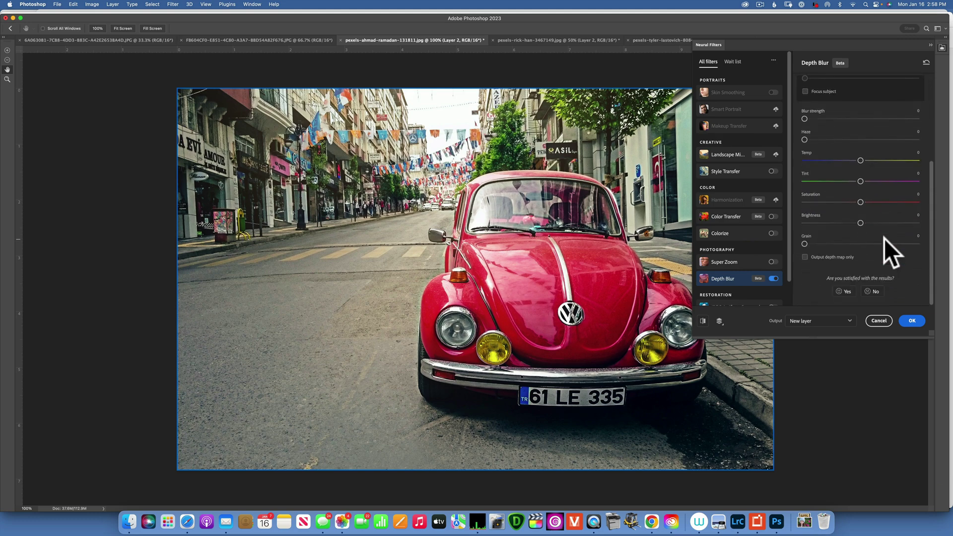
{"action": "left_click", "coordinate": [805, 257]}
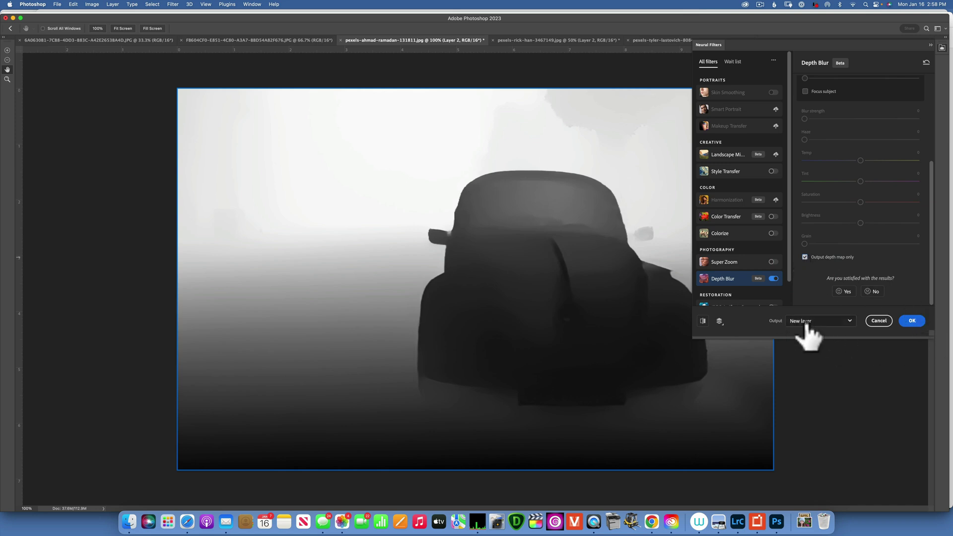
{"action": "left_click", "coordinate": [912, 321]}
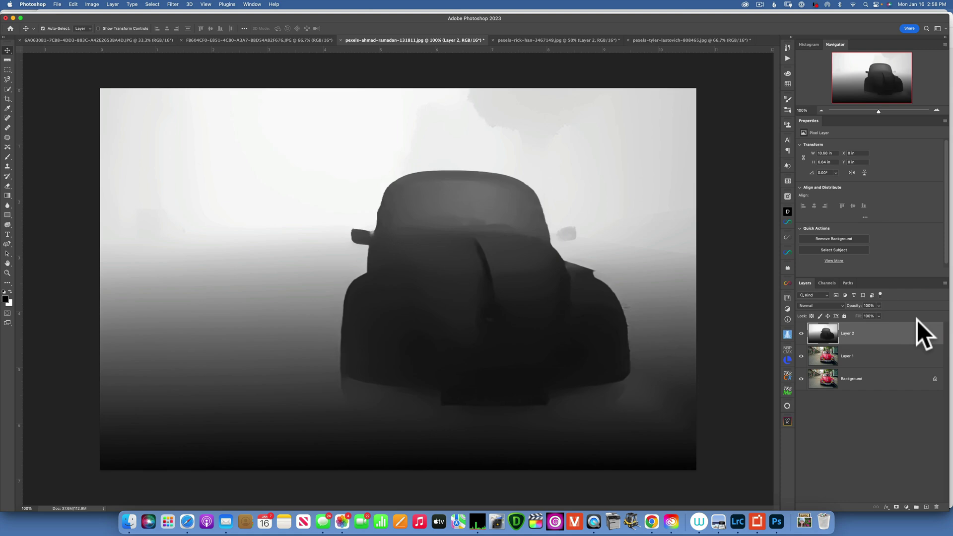
Set the car's depth map layer to Screen and clip a Curves adjustment to it, moving the black point in to just past mid-range
{"action": "left_click", "coordinate": [819, 305]}
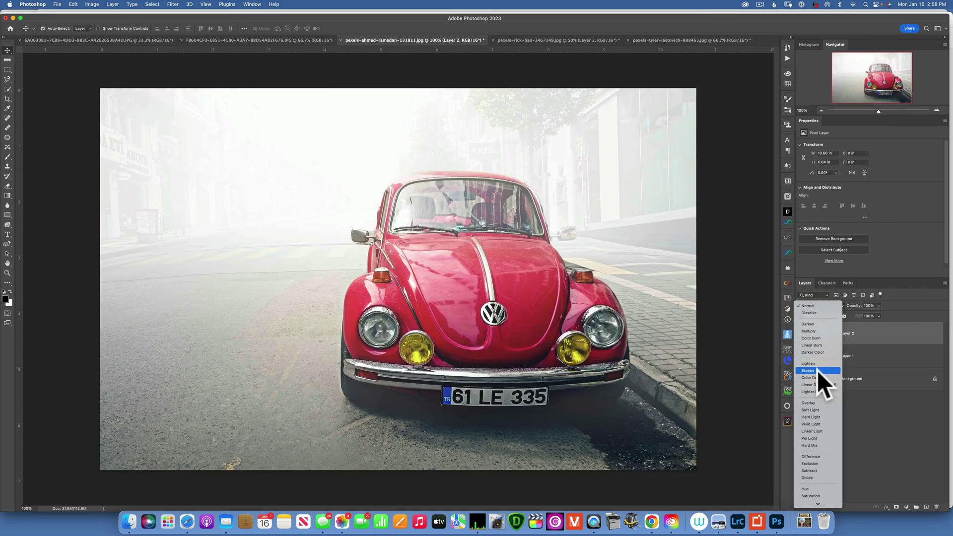
{"action": "left_click", "coordinate": [817, 370]}
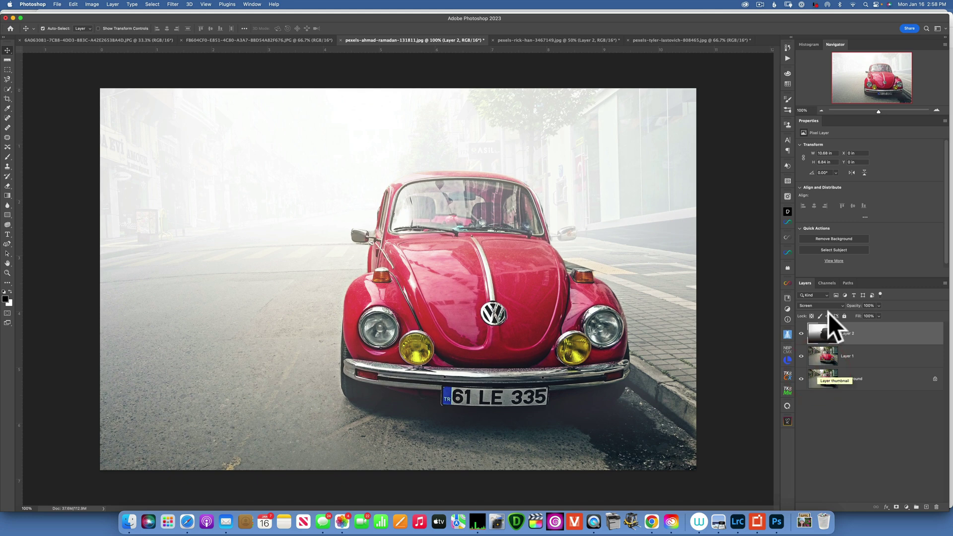
{"action": "left_click", "coordinate": [907, 507]}
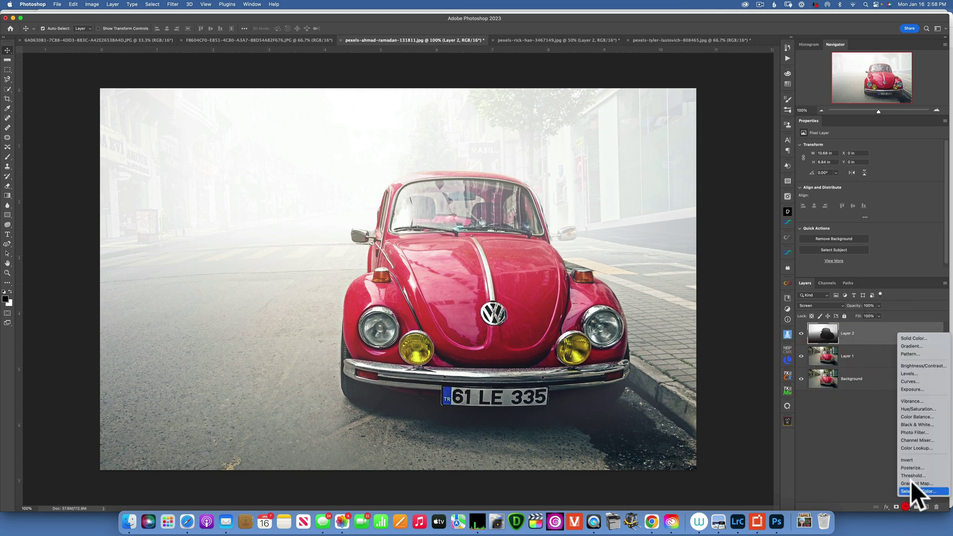
{"action": "left_click", "coordinate": [913, 381]}
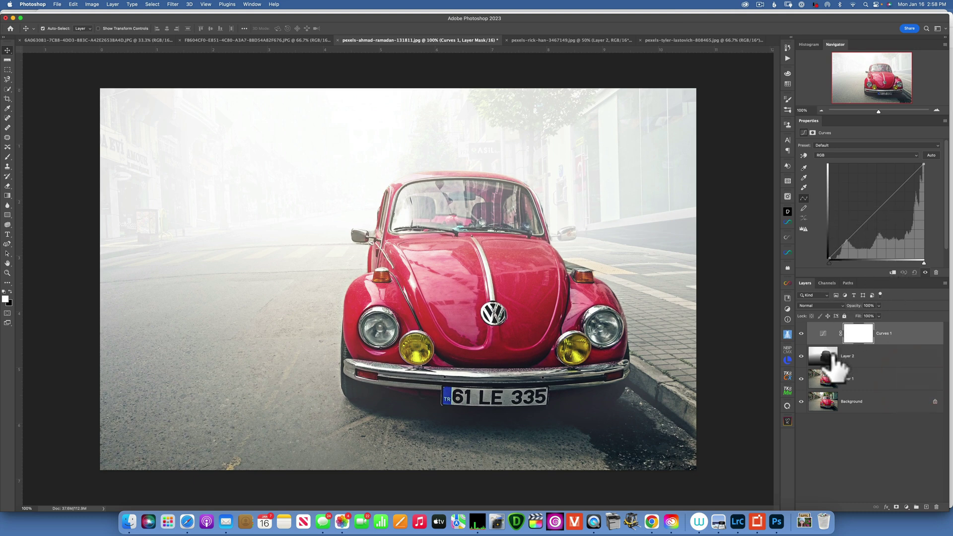
{"action": "left_click", "coordinate": [892, 272]}
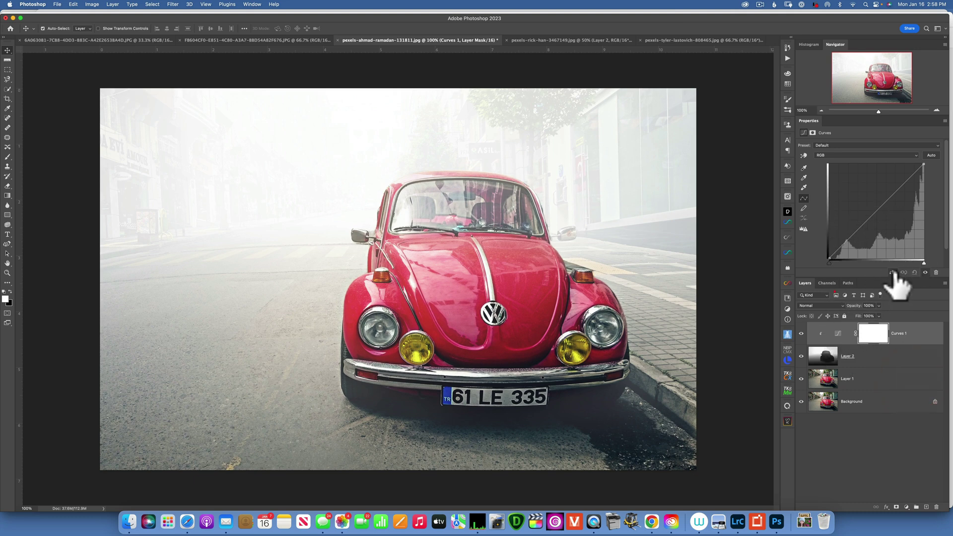
{"action": "left_click_drag", "start_coordinate": [829, 259], "coordinate": [881, 260]}
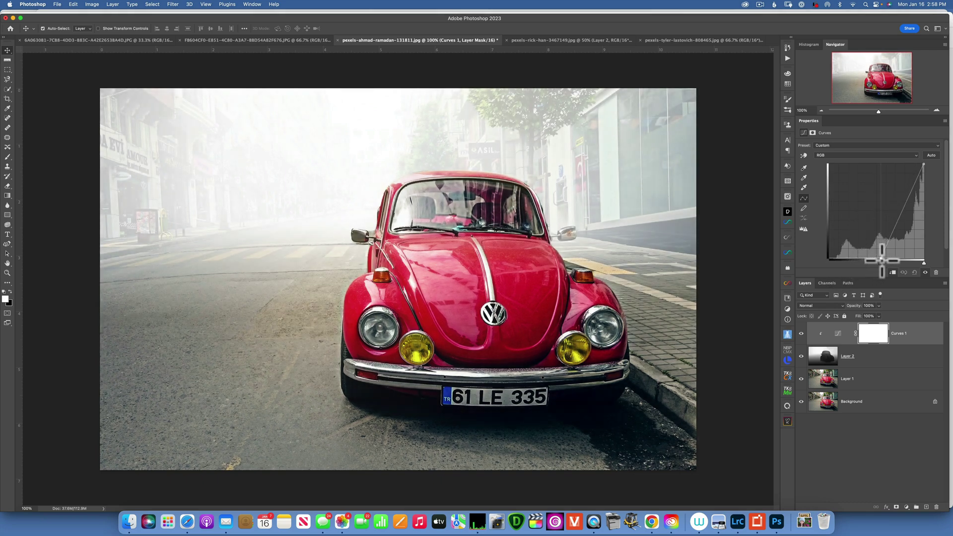
Reduce the car's depth map layer opacity to 70% and compare the hazy image with the original background
{"action": "left_click", "coordinate": [826, 358]}
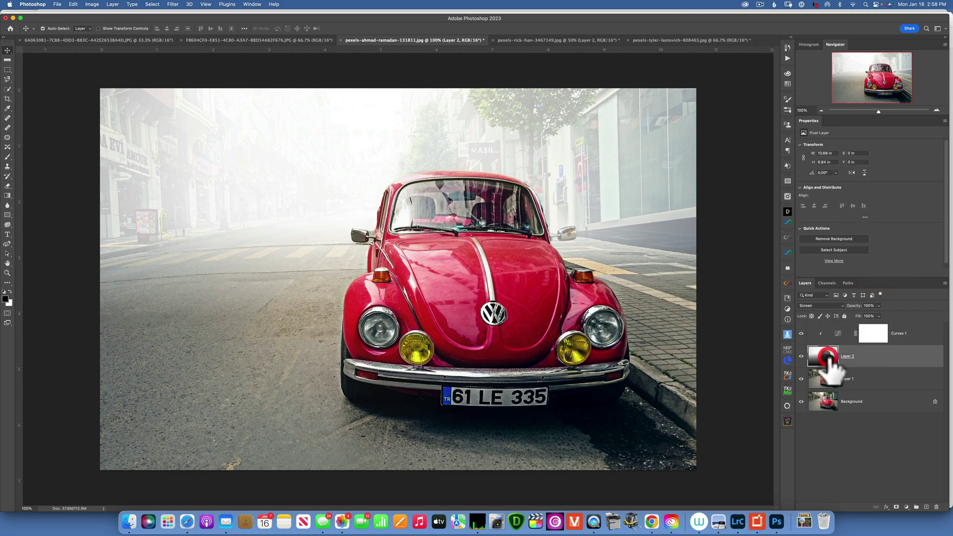
{"action": "left_click", "coordinate": [880, 305]}
{"action": "mouse_move", "coordinate": [880, 315]}
{"action": "left_mouse_down"}
{"action": "mouse_move", "coordinate": [850, 312]}
{"action": "mouse_move", "coordinate": [868, 312]}
{"action": "left_mouse_up"}
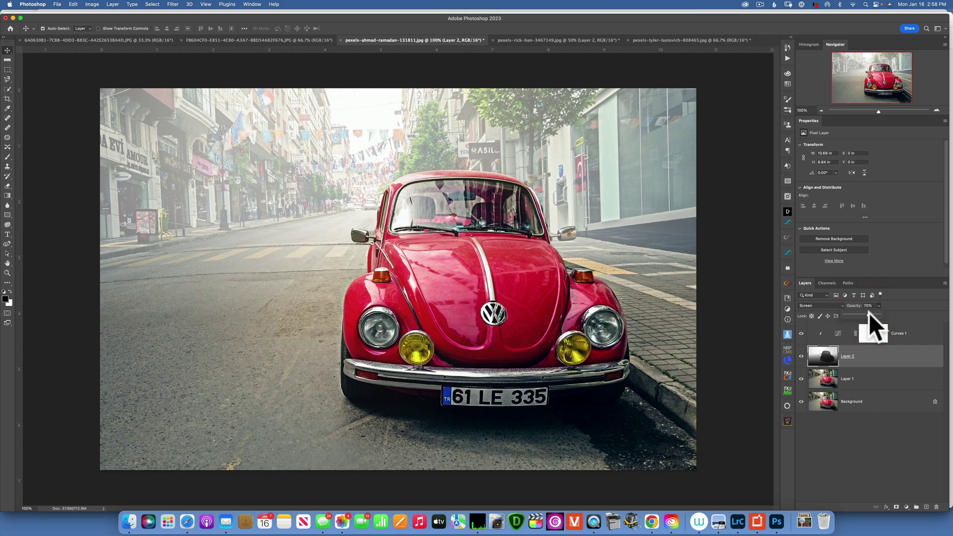
{"action": "key", "text": "alt"}
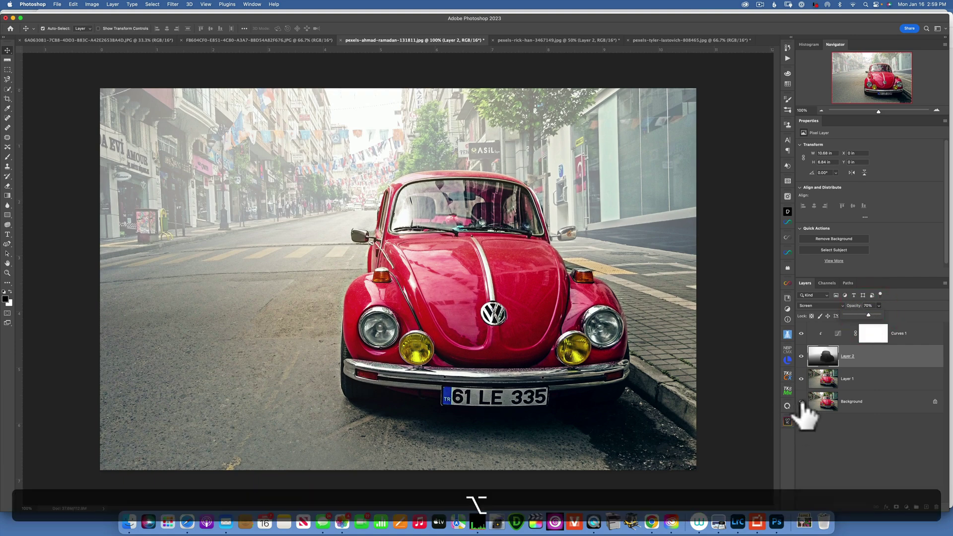
{"action": "left_click", "coordinate": [801, 402], "text": "alt"}
{"action": "left_click", "coordinate": [801, 402], "text": "alt"}
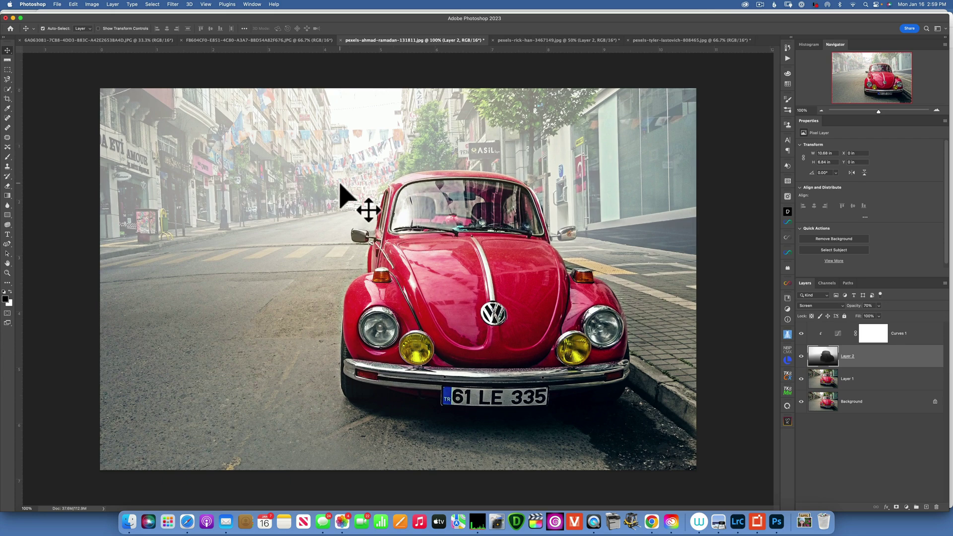
Duplicate the background of the autumn forest photo and output only its Depth Blur depth map, with blur strength 0, to a new layer
{"action": "left_click", "coordinate": [144, 39]}
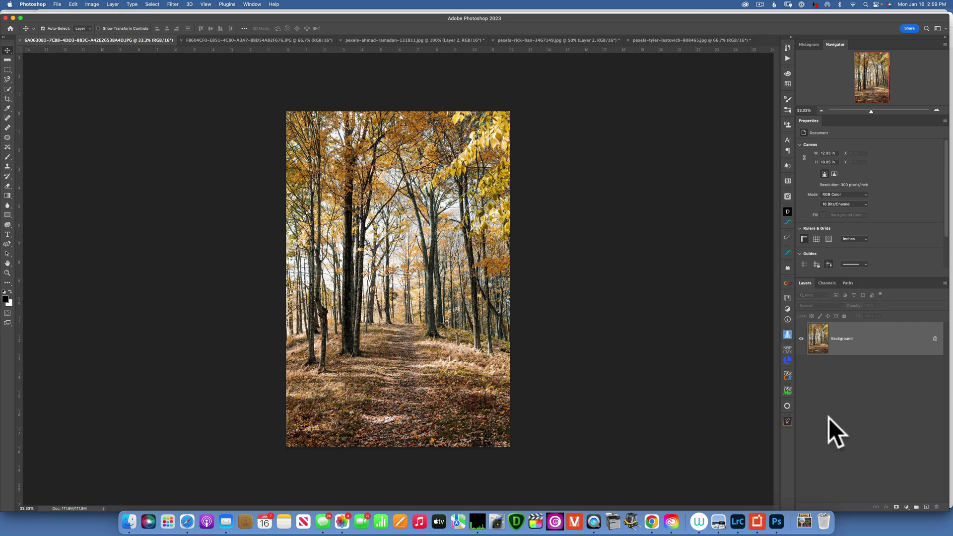
{"action": "key", "text": "super+j"}
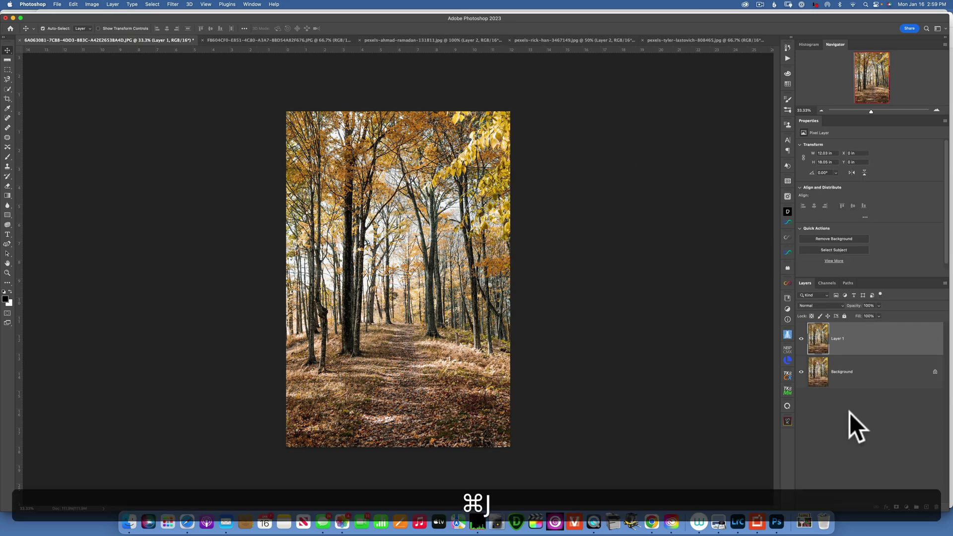
{"action": "left_click", "coordinate": [171, 4]}
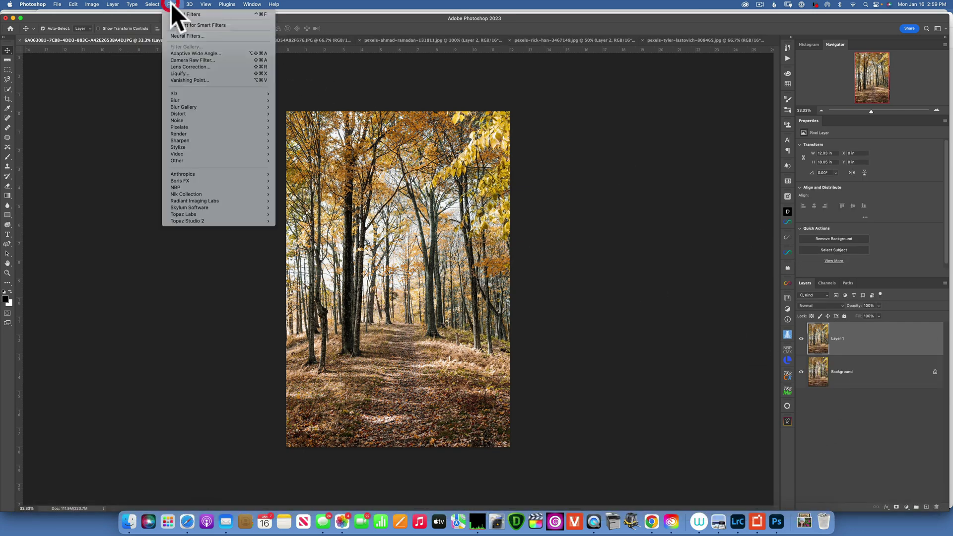
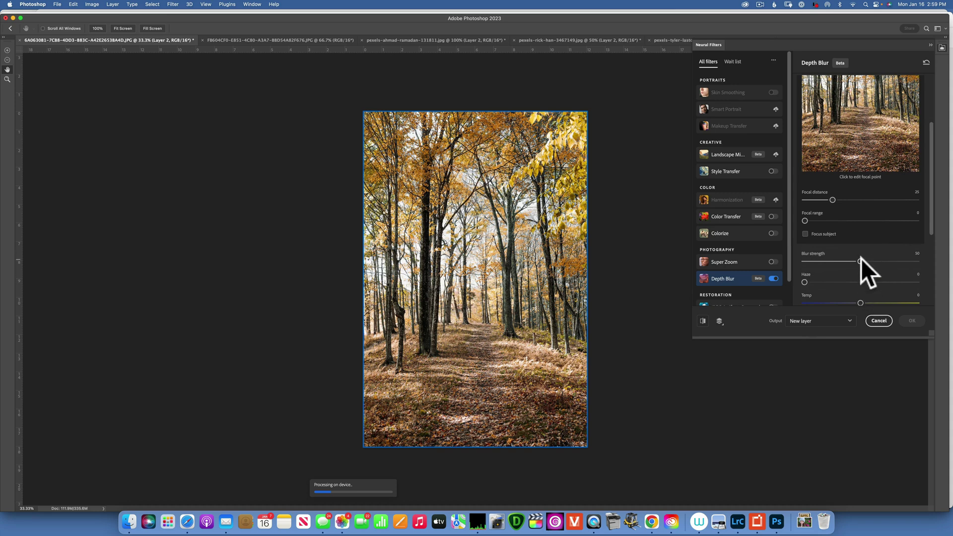
{"action": "left_click_drag", "start_coordinate": [861, 258], "coordinate": [735, 259]}
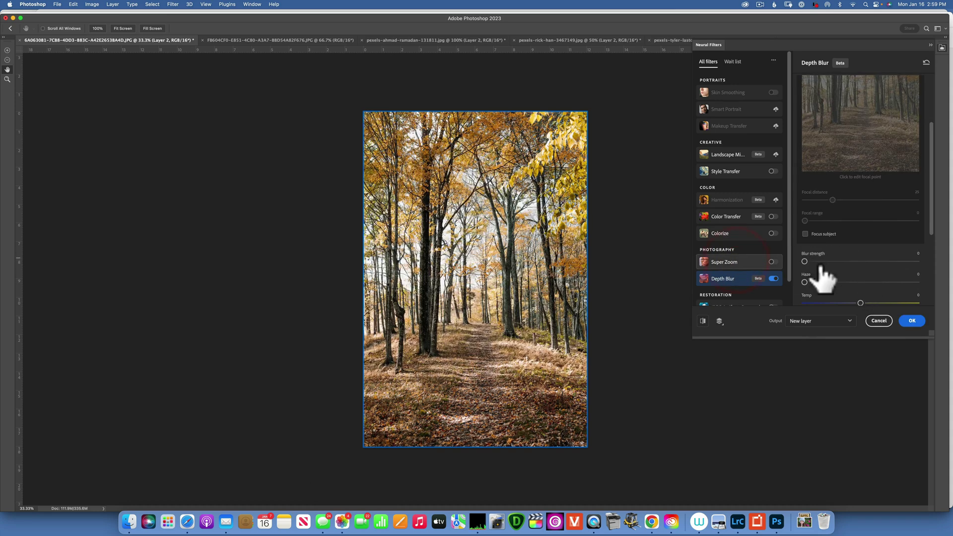
{"action": "scroll", "coordinate": [854, 251], "scroll_direction": "down", "scroll_amount": 5}
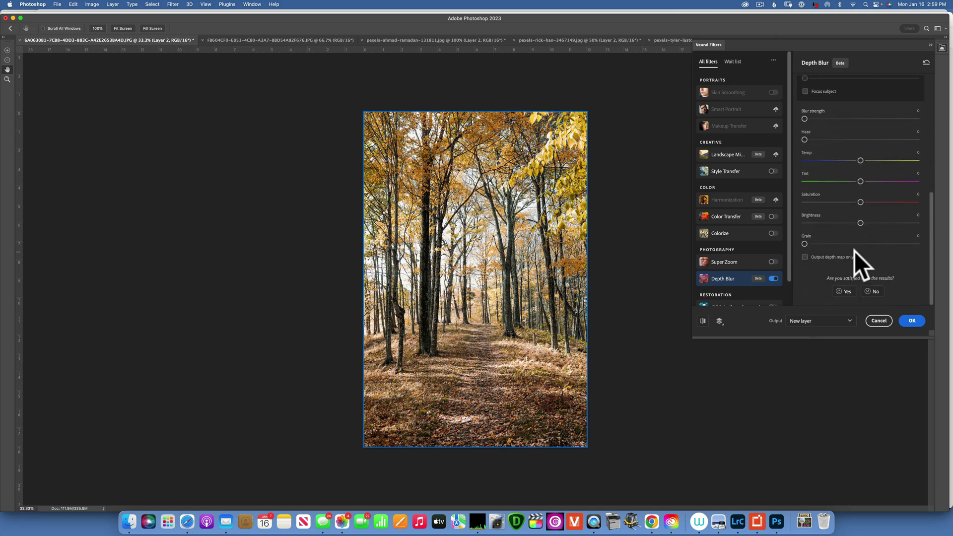
{"action": "left_click", "coordinate": [805, 257]}
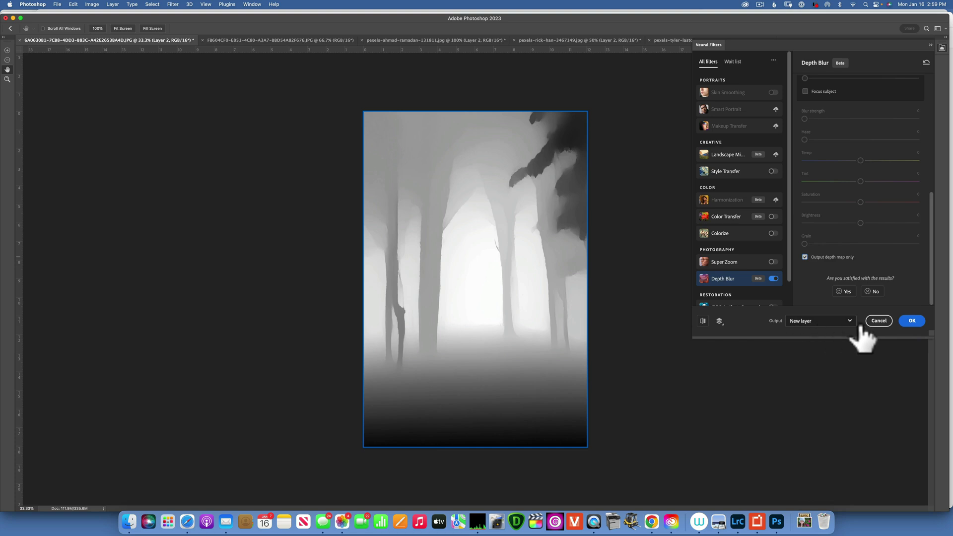
{"action": "left_click", "coordinate": [913, 321]}
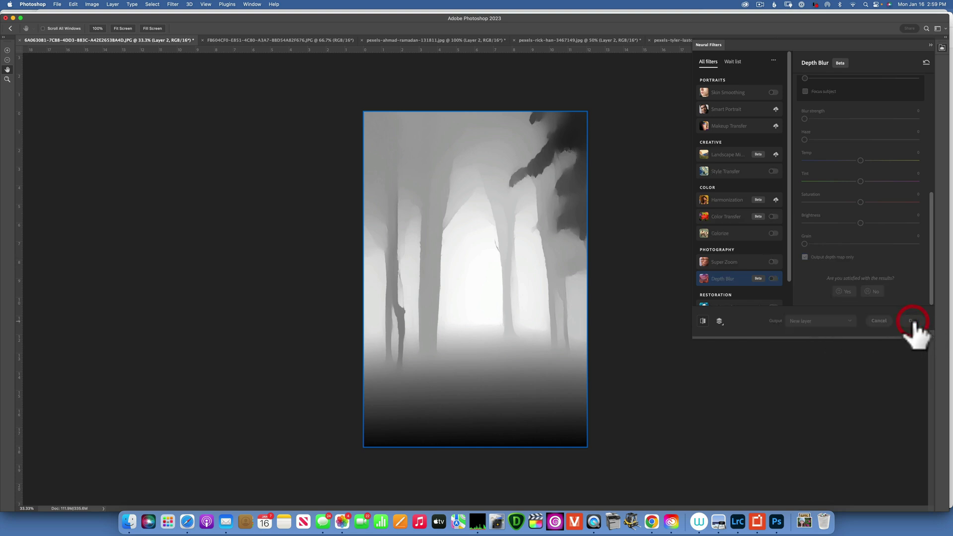
Blend the forest depth map in Screen mode and add a clipped Curves adjustment with the black point pulled in past mid-range
{"action": "left_click", "coordinate": [823, 304]}
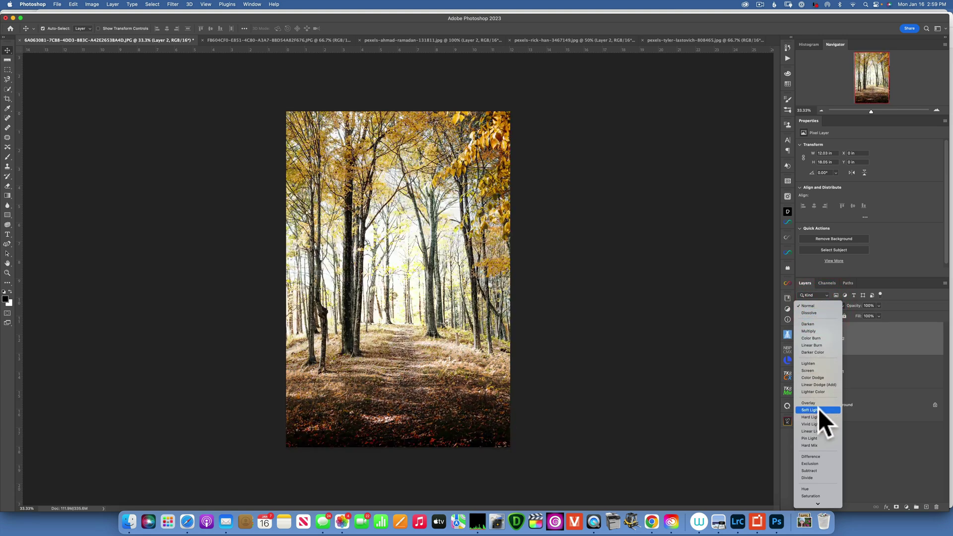
{"action": "left_click", "coordinate": [812, 371]}
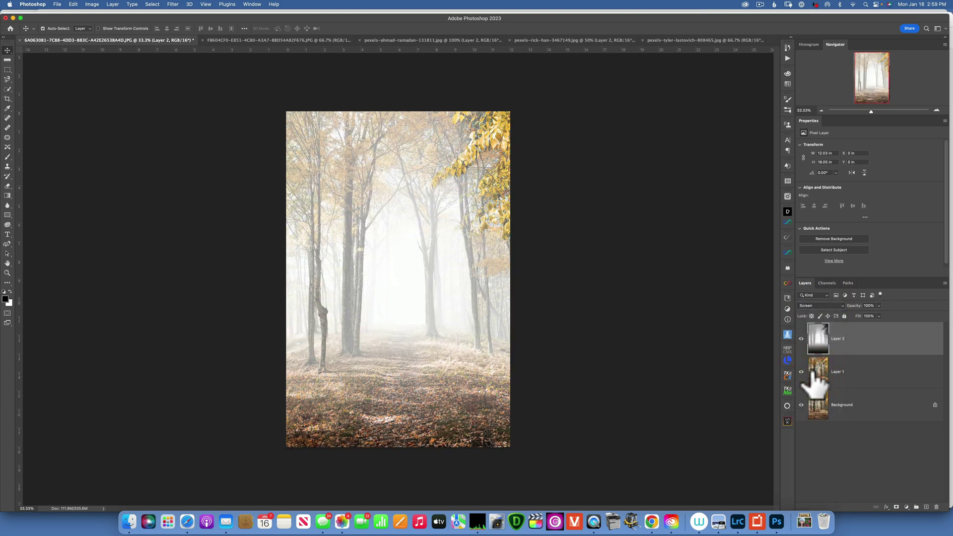
{"action": "left_click", "coordinate": [907, 507]}
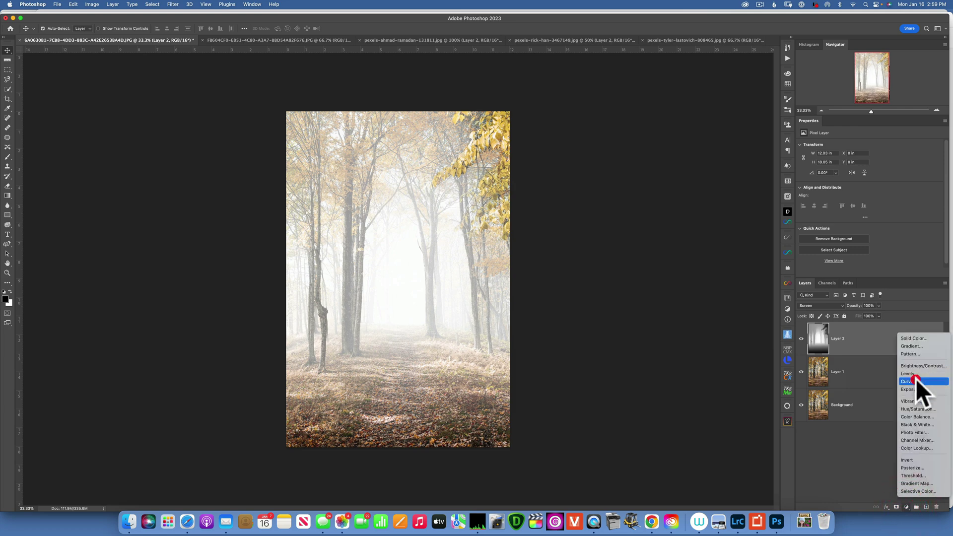
{"action": "left_click", "coordinate": [916, 380]}
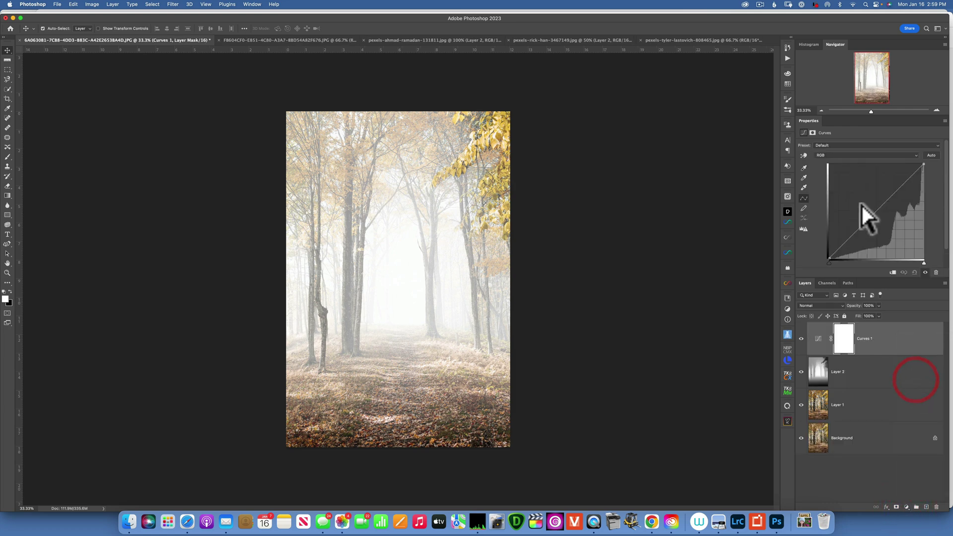
{"action": "left_click", "coordinate": [893, 273]}
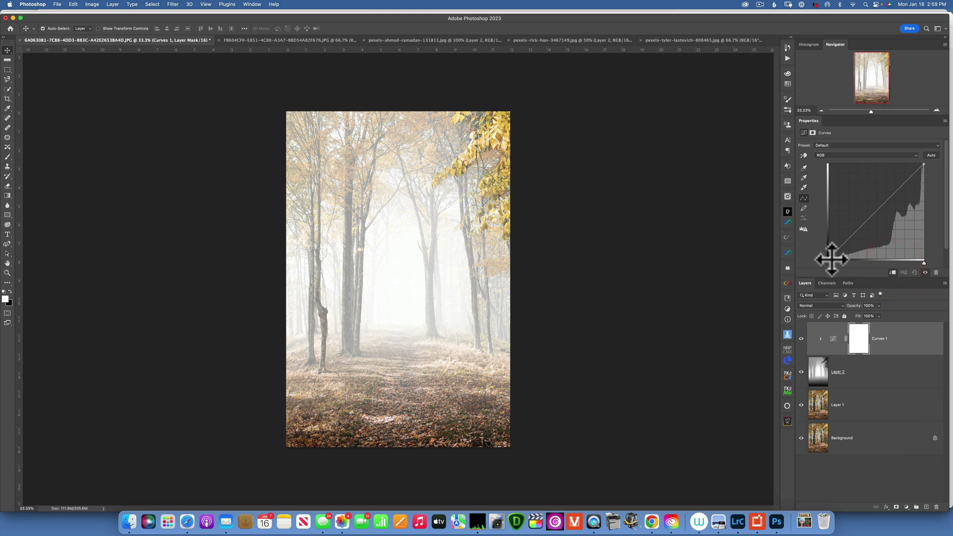
{"action": "left_click_drag", "start_coordinate": [832, 260], "coordinate": [885, 258]}
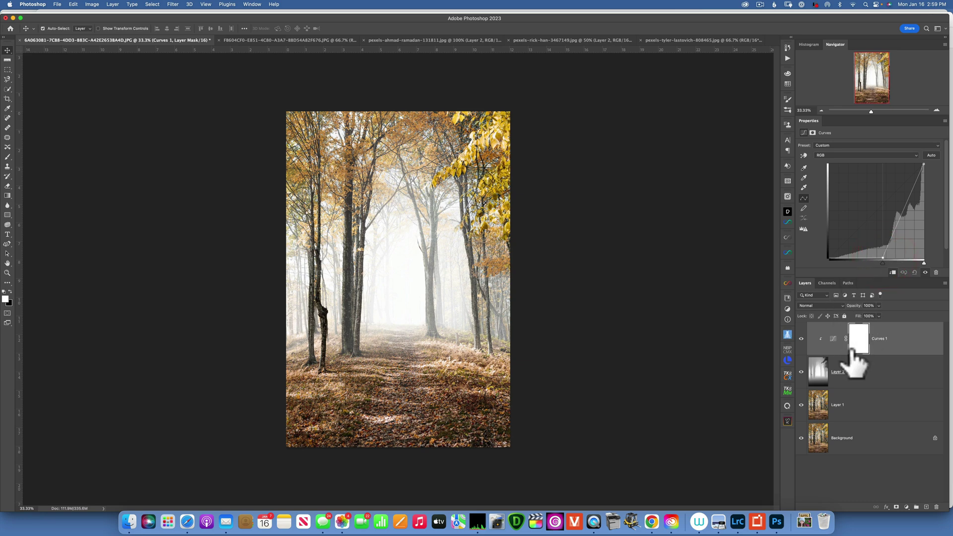
Warm the forest haze in the clipped Curves adjustment by slightly raising the Red midtones and lowering the Blue midtones
{"action": "left_click", "coordinate": [838, 153]}
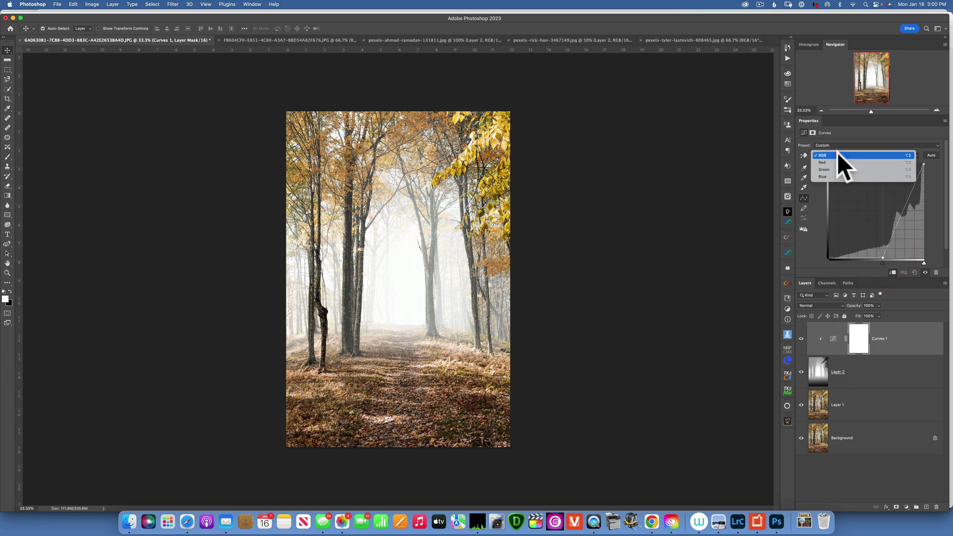
{"action": "left_click", "coordinate": [834, 162]}
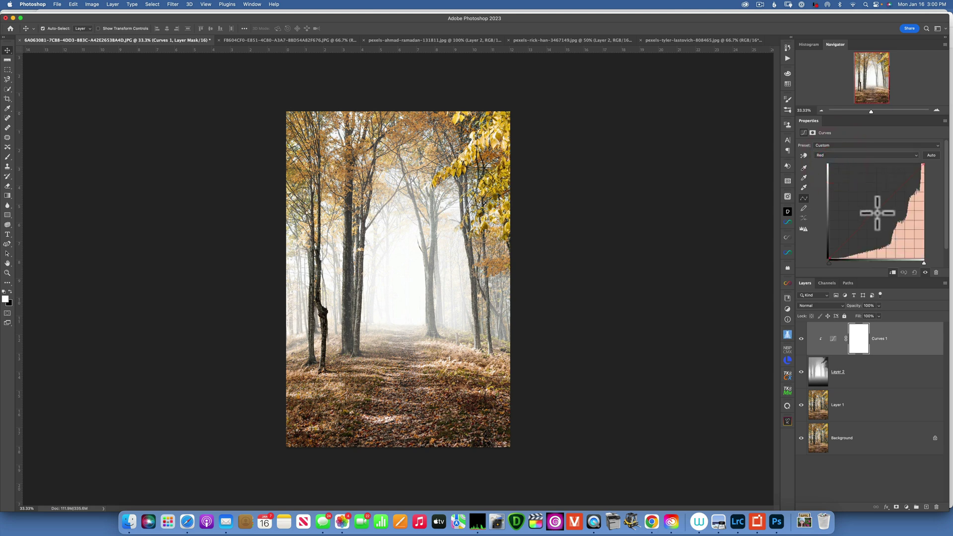
{"action": "left_click_drag", "start_coordinate": [877, 209], "coordinate": [874, 207]}
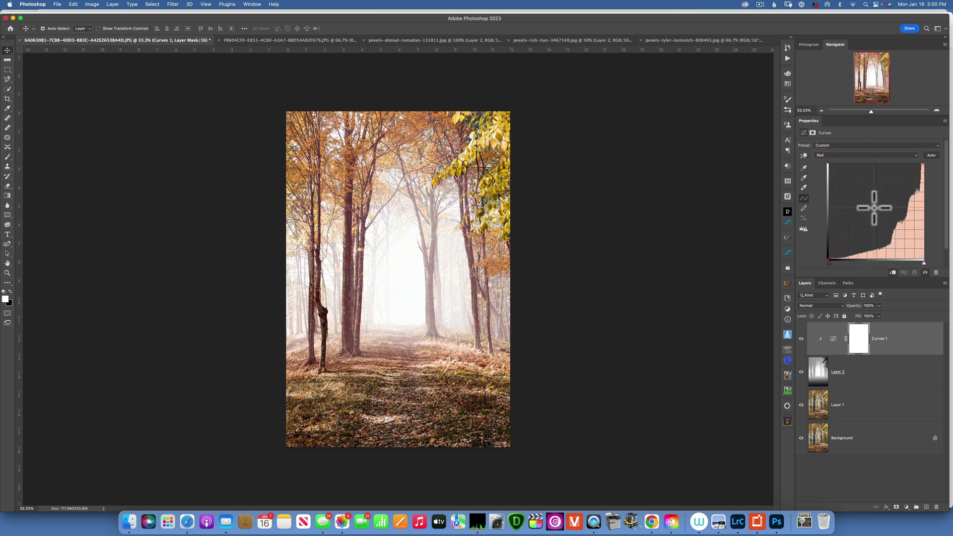
{"action": "left_click", "coordinate": [831, 155]}
{"action": "left_click", "coordinate": [829, 169]}
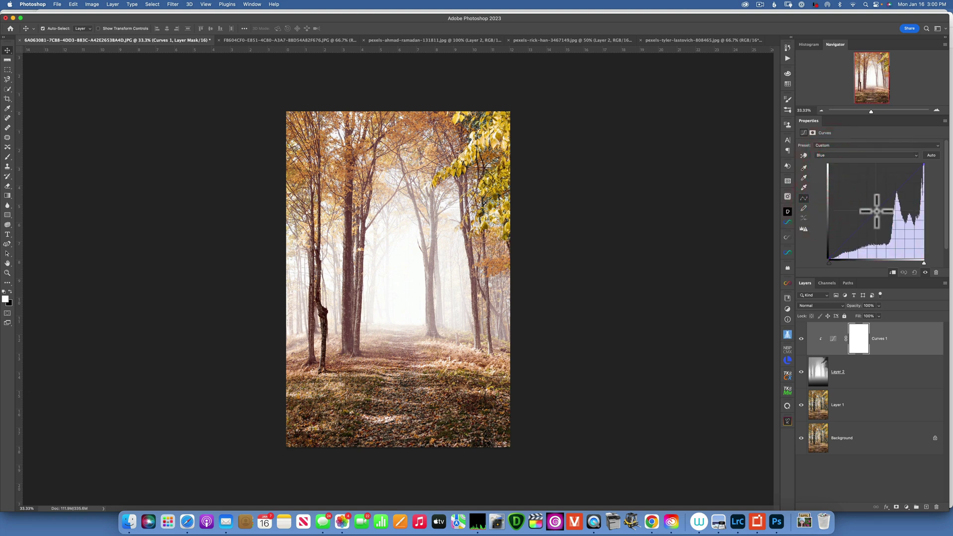
{"action": "left_click_drag", "start_coordinate": [876, 210], "coordinate": [878, 212]}
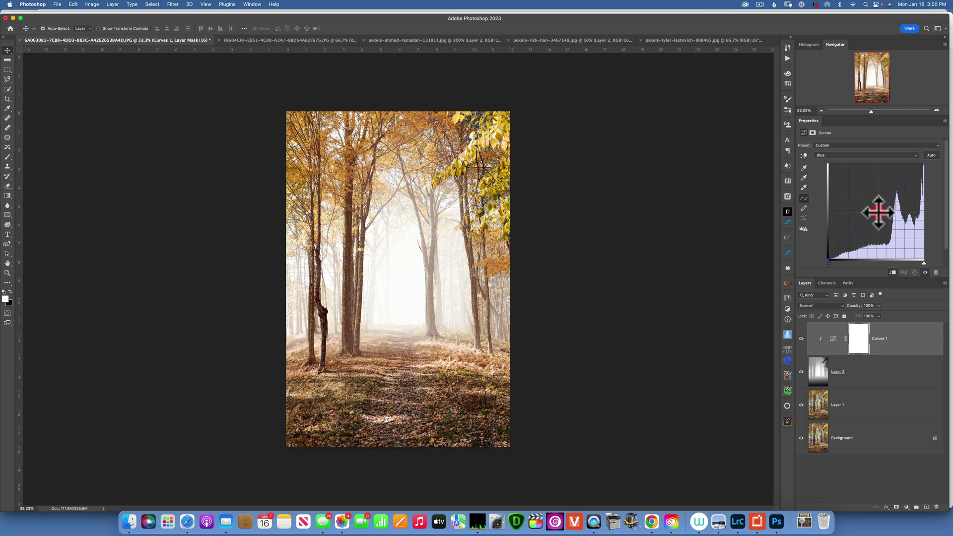
Reduce the fill of the forest depth map layer to 71% and compare the result with the original background
{"action": "left_click", "coordinate": [816, 371]}
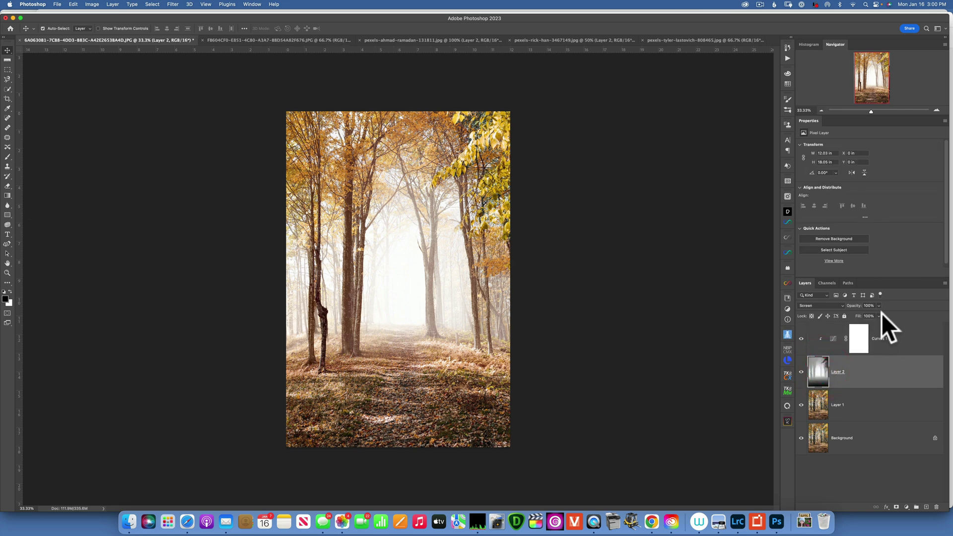
{"action": "mouse_move", "coordinate": [879, 322]}
{"action": "left_mouse_down"}
{"action": "mouse_move", "coordinate": [853, 326]}
{"action": "mouse_move", "coordinate": [863, 325]}
{"action": "left_mouse_up"}
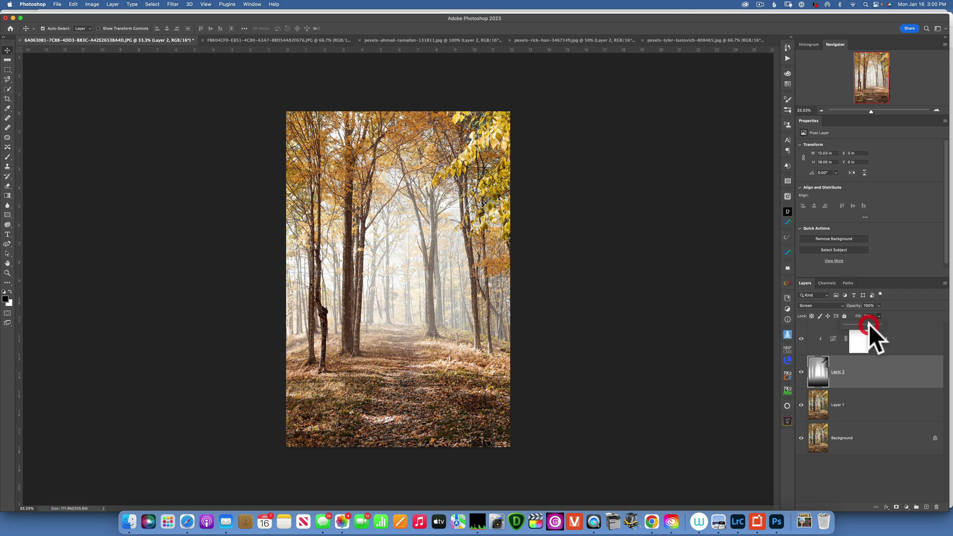
{"action": "left_click", "coordinate": [801, 438], "text": "alt"}
{"action": "left_click", "coordinate": [801, 438], "text": "alt"}
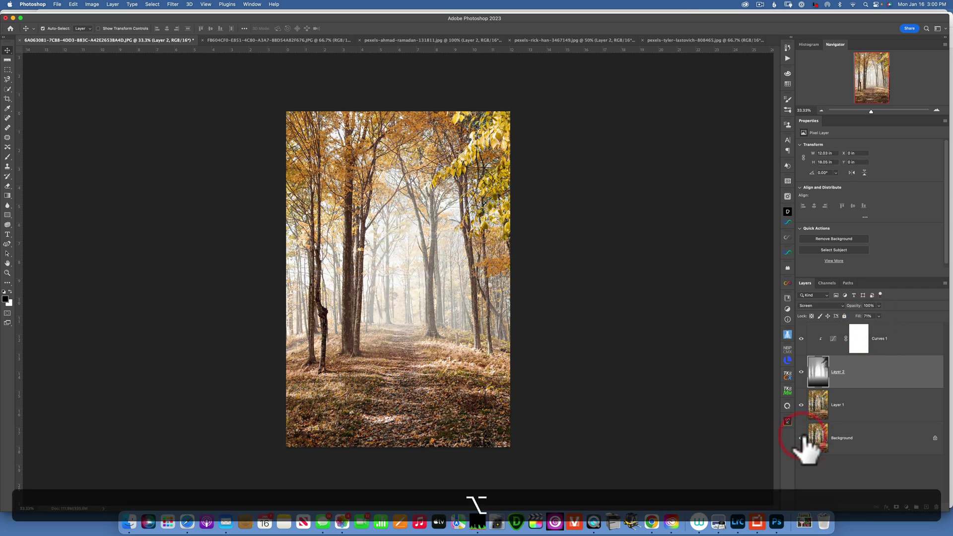
{"action": "left_click", "coordinate": [801, 438], "text": "alt"}
{"action": "left_click", "coordinate": [801, 438], "text": "alt"}
Duplicate the background of the Golden Gate Bridge photo and output only its Depth Blur depth map, with blur strength 0, to a new layer
{"action": "left_click", "coordinate": [297, 39]}
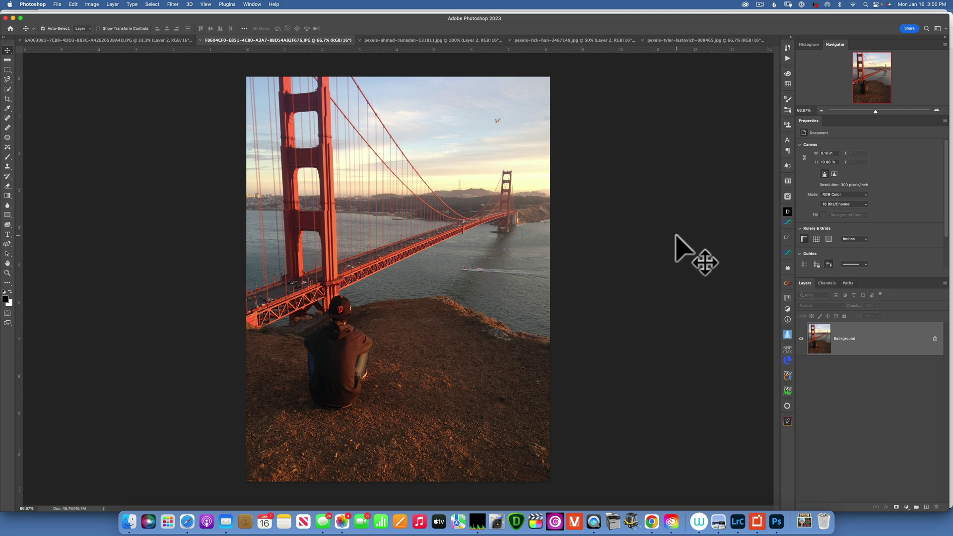
{"action": "key", "text": "super+j"}
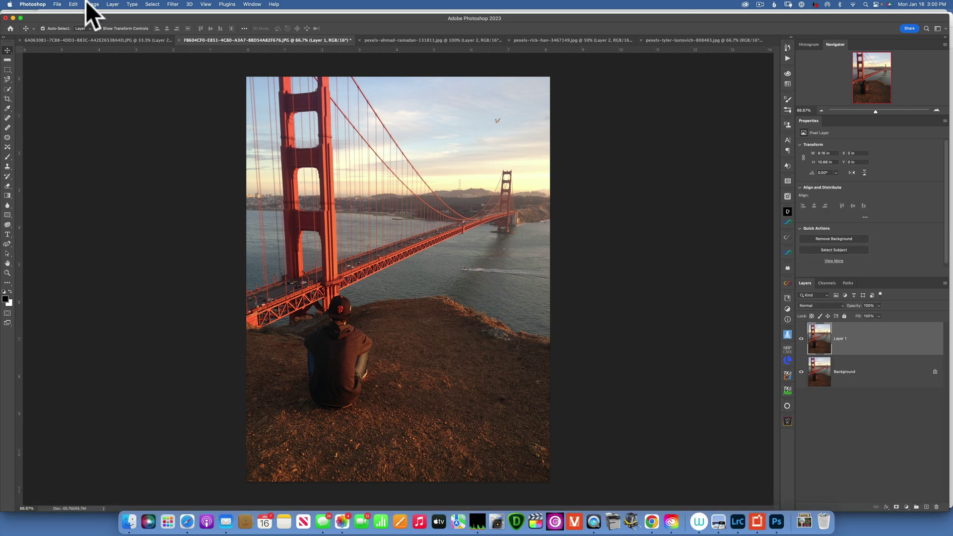
{"action": "left_click", "coordinate": [168, 3]}
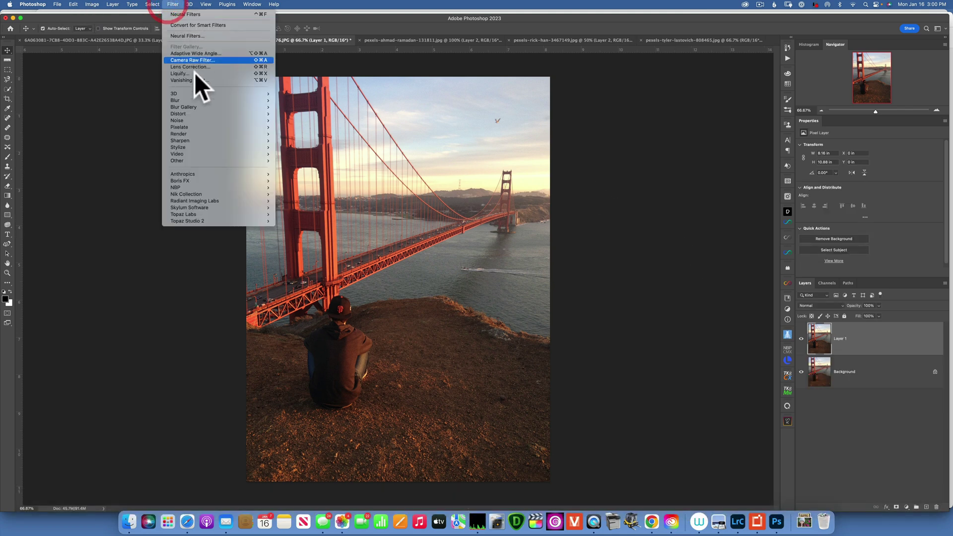
{"action": "left_click", "coordinate": [199, 35]}
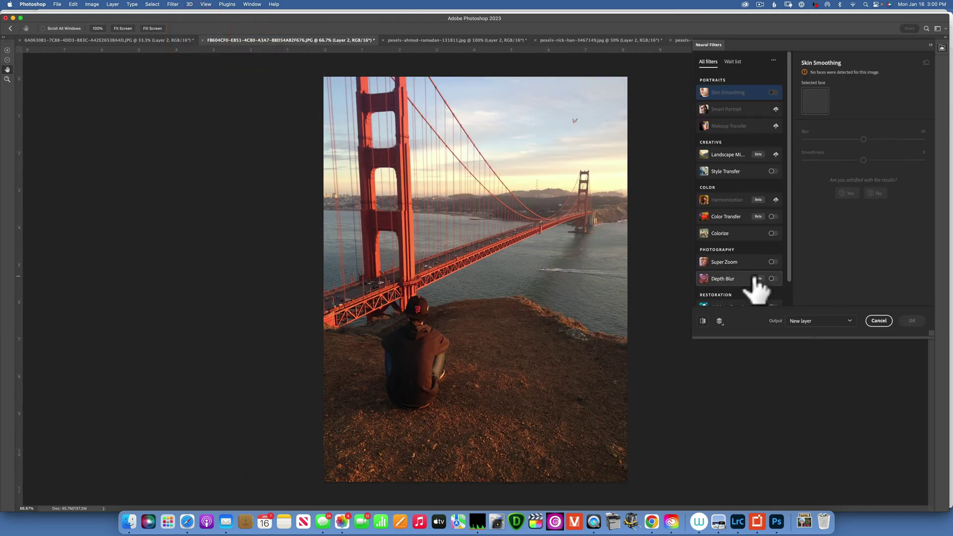
{"action": "left_click", "coordinate": [774, 279]}
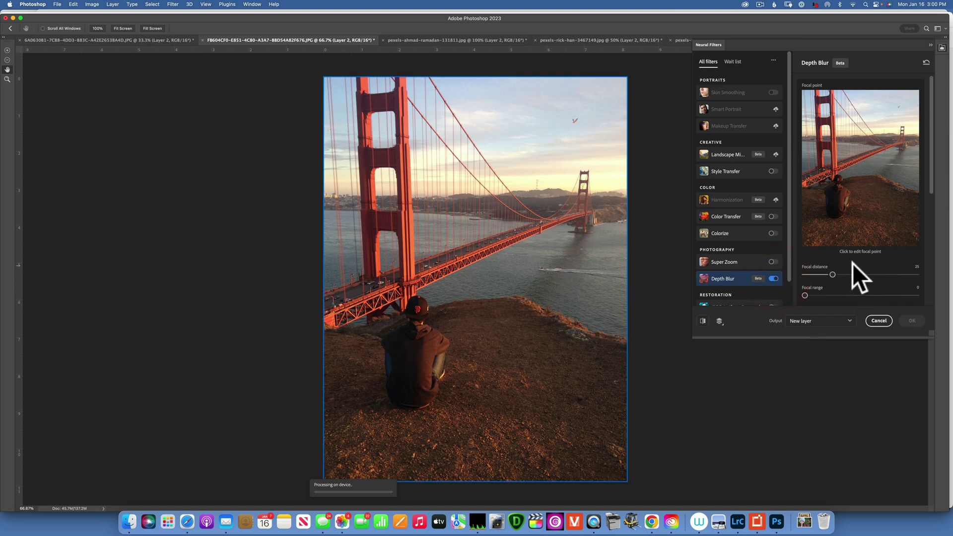
{"action": "scroll", "coordinate": [852, 262], "scroll_direction": "down", "scroll_amount": 5}
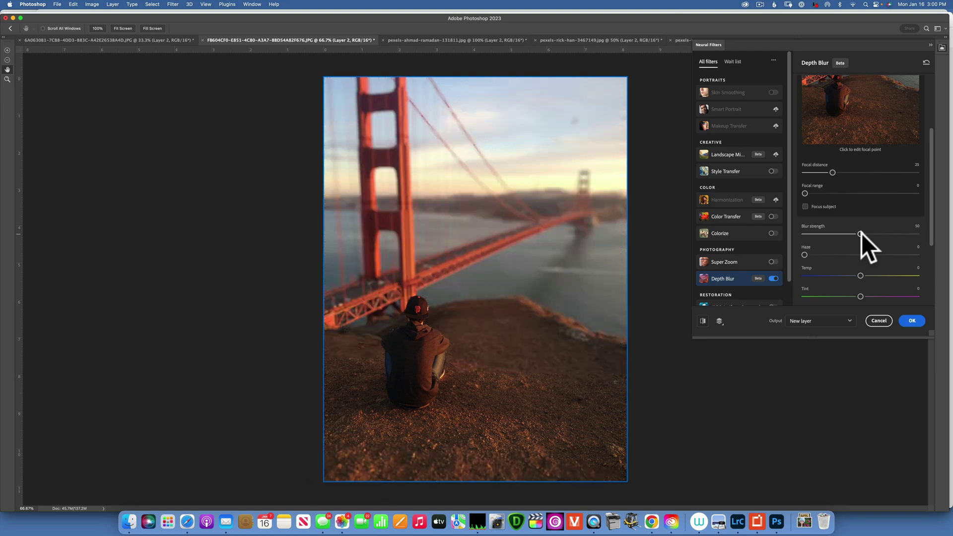
{"action": "left_click_drag", "start_coordinate": [855, 233], "coordinate": [739, 243]}
{"action": "scroll", "coordinate": [863, 263], "scroll_direction": "down", "scroll_amount": 2}
{"action": "scroll", "coordinate": [865, 242], "scroll_direction": "down", "scroll_amount": 3}
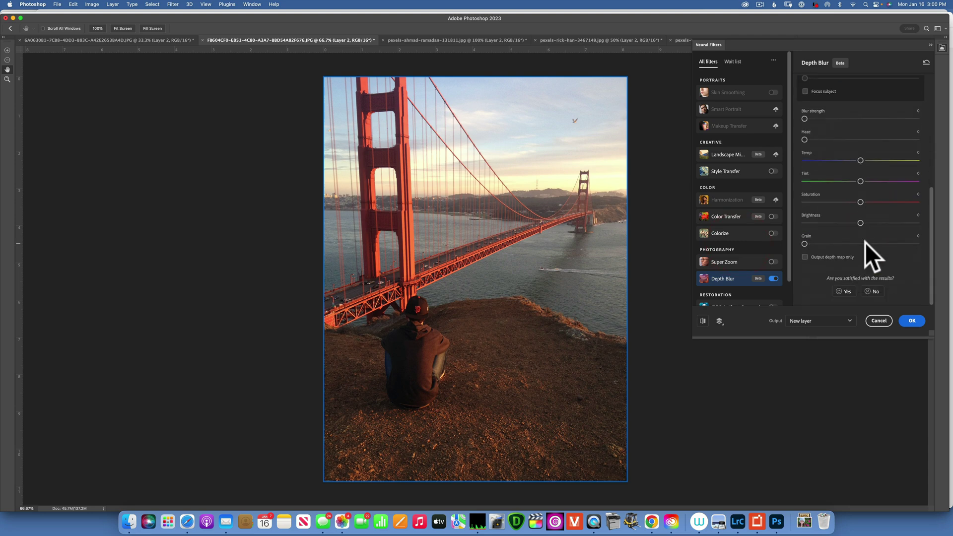
{"action": "left_click", "coordinate": [805, 257]}
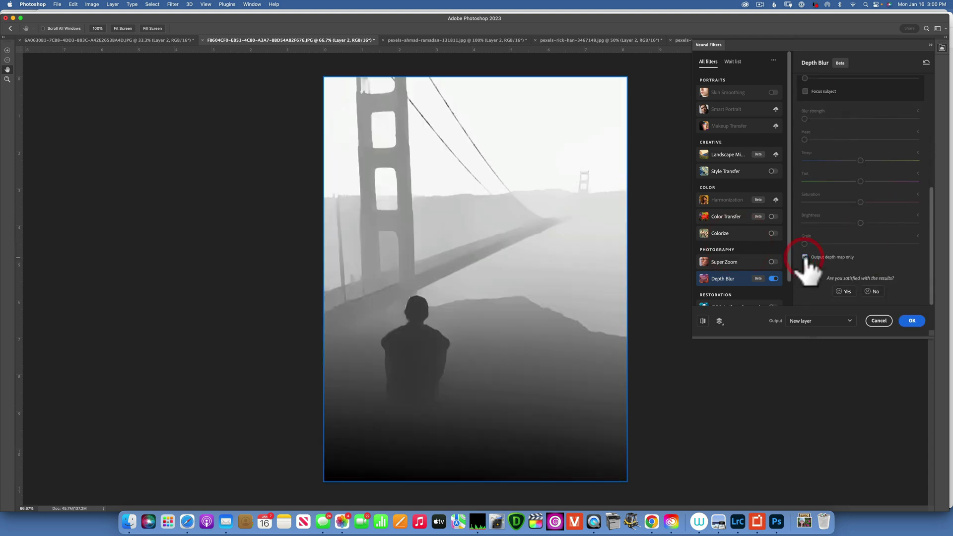
{"action": "left_click", "coordinate": [912, 321]}
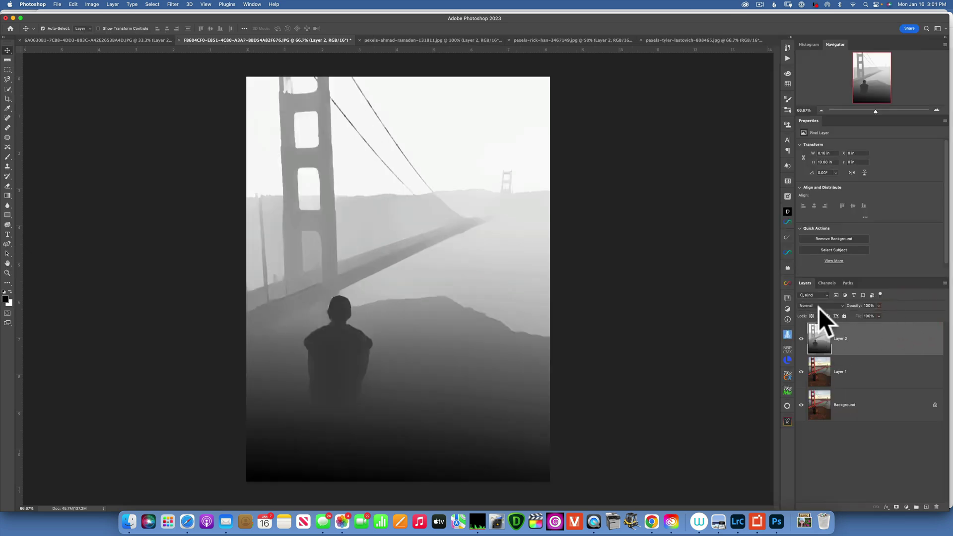
Blend the bridge depth map in Screen mode and add a clipped Curves adjustment with the black point pulled in past mid-range
{"action": "left_click", "coordinate": [820, 305]}
{"action": "left_click", "coordinate": [814, 370]}
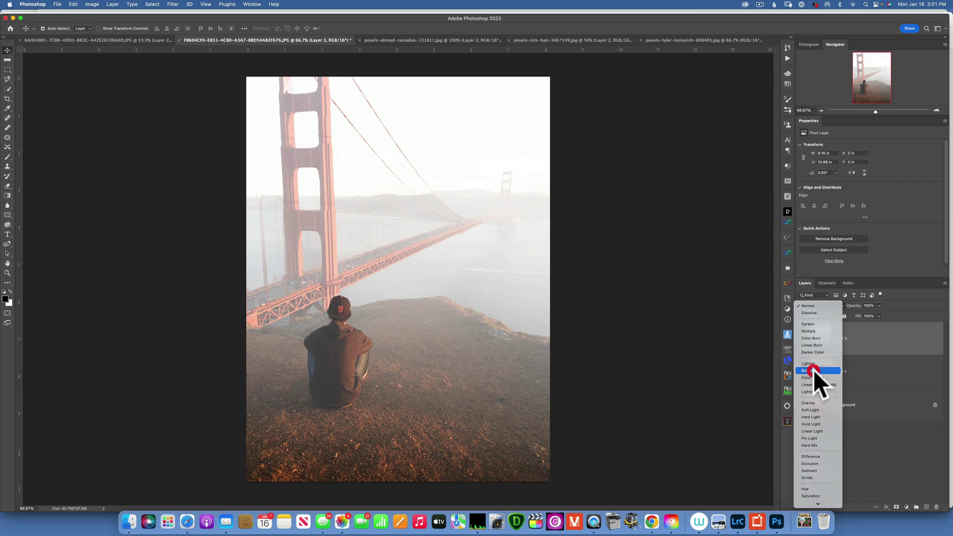
{"action": "left_click", "coordinate": [906, 504]}
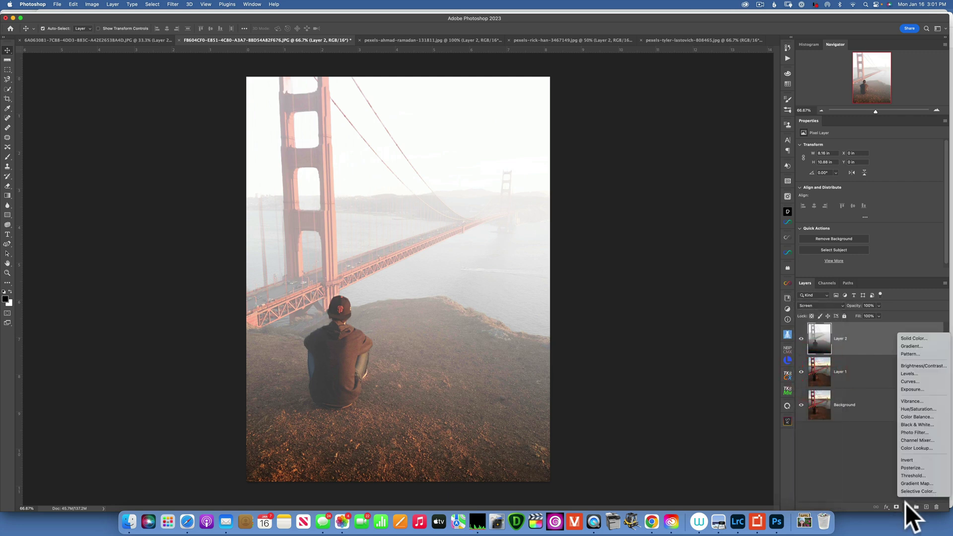
{"action": "left_click", "coordinate": [920, 382]}
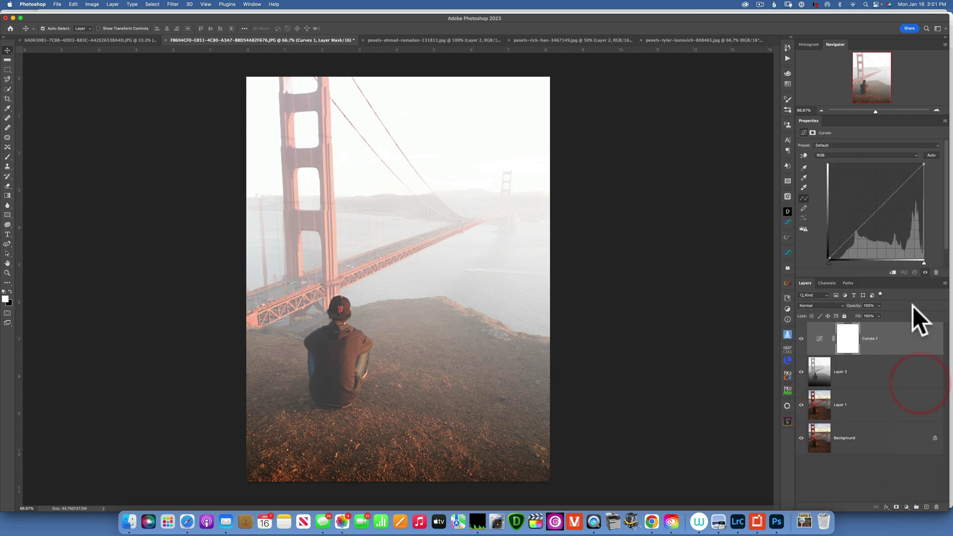
{"action": "left_click", "coordinate": [892, 273]}
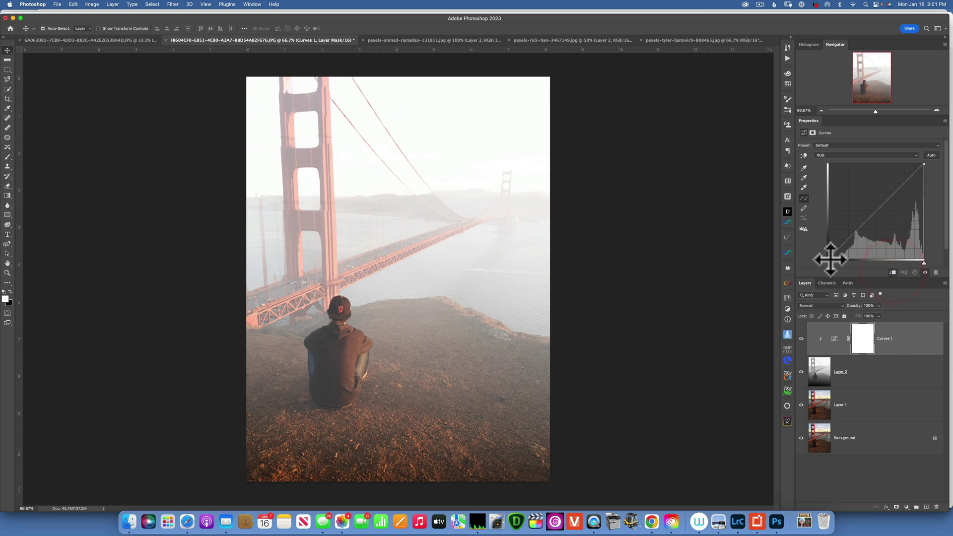
{"action": "left_click_drag", "start_coordinate": [830, 259], "coordinate": [884, 259]}
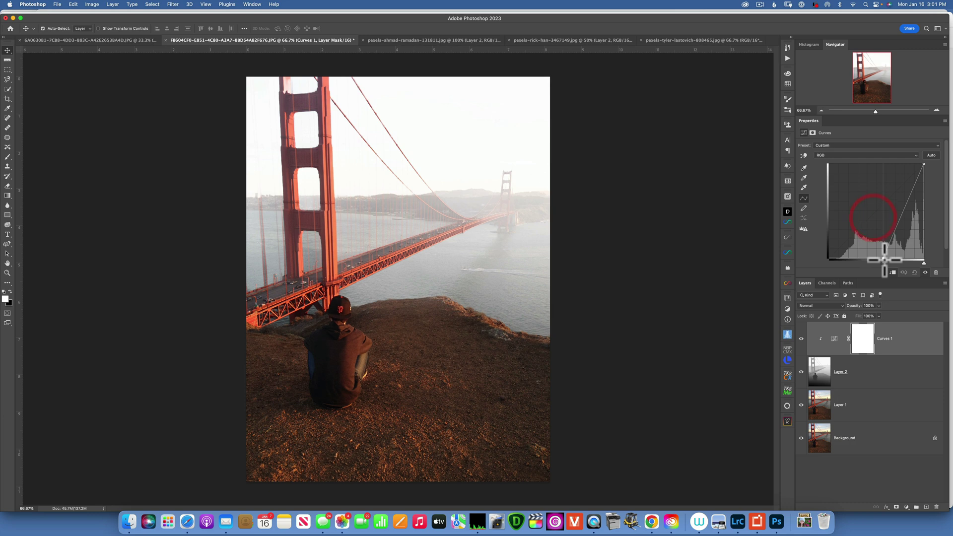
Warm the bridge haze in the clipped Curves adjustment by slightly raising the Red midtones and lowering the Blue midtones
{"action": "left_click", "coordinate": [842, 156]}
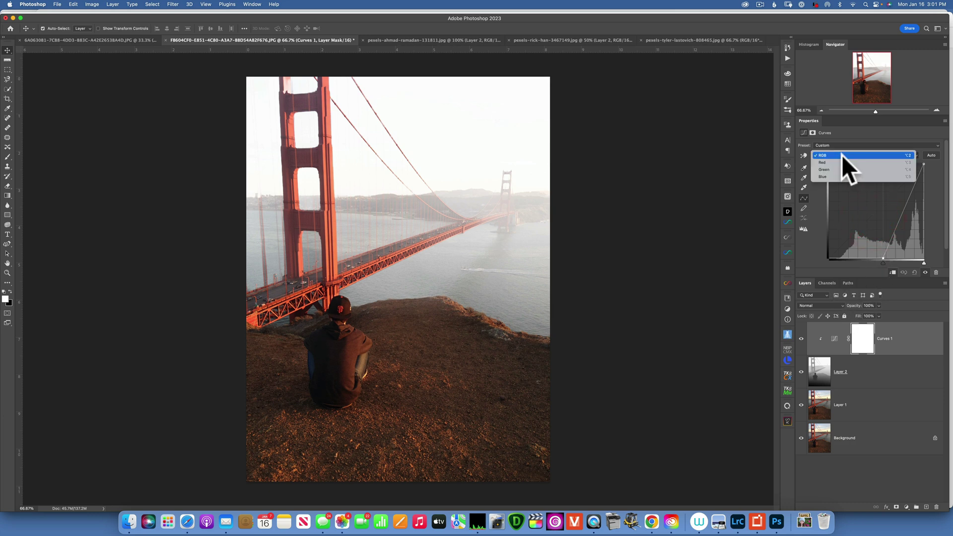
{"action": "left_click", "coordinate": [836, 163]}
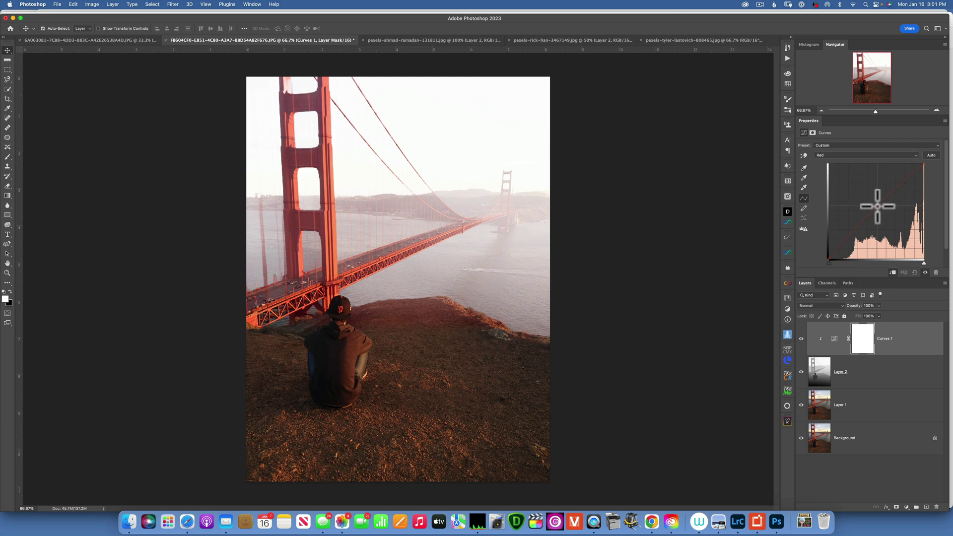
{"action": "left_click", "coordinate": [854, 158]}
{"action": "left_click", "coordinate": [838, 168]}
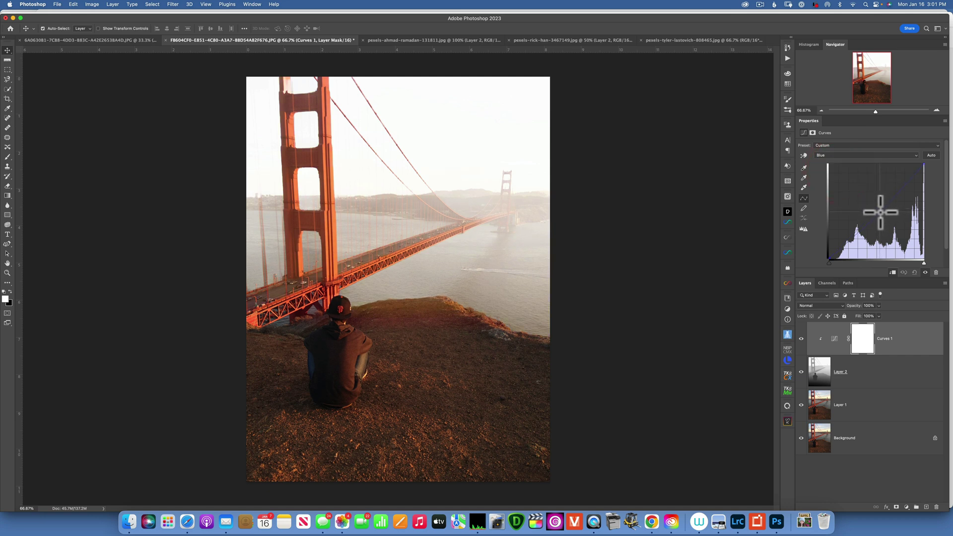
{"action": "left_click", "coordinate": [880, 212]}
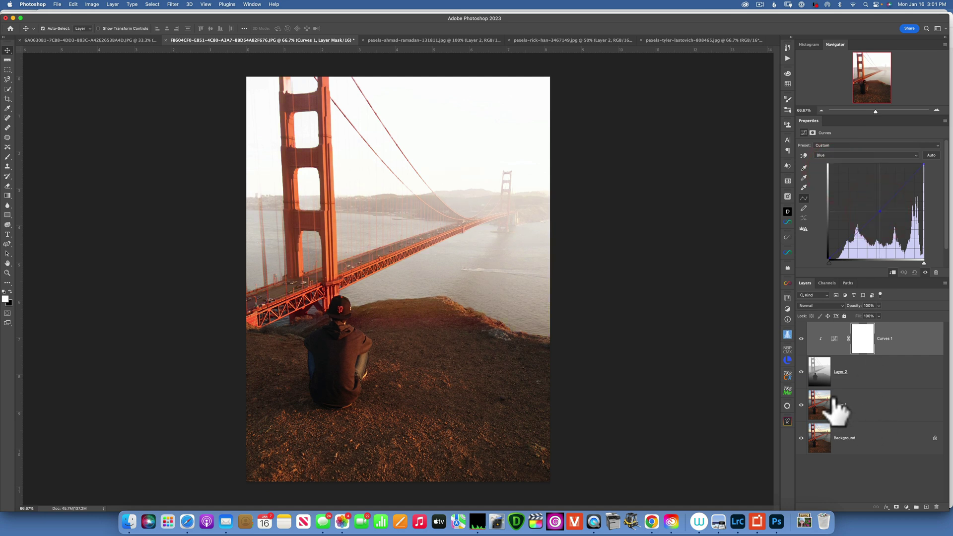
Reduce the opacity of the bridge depth map layer to 55%, comparing the haze with the original background along the way
{"action": "left_click", "coordinate": [819, 375]}
{"action": "left_click", "coordinate": [879, 305]}
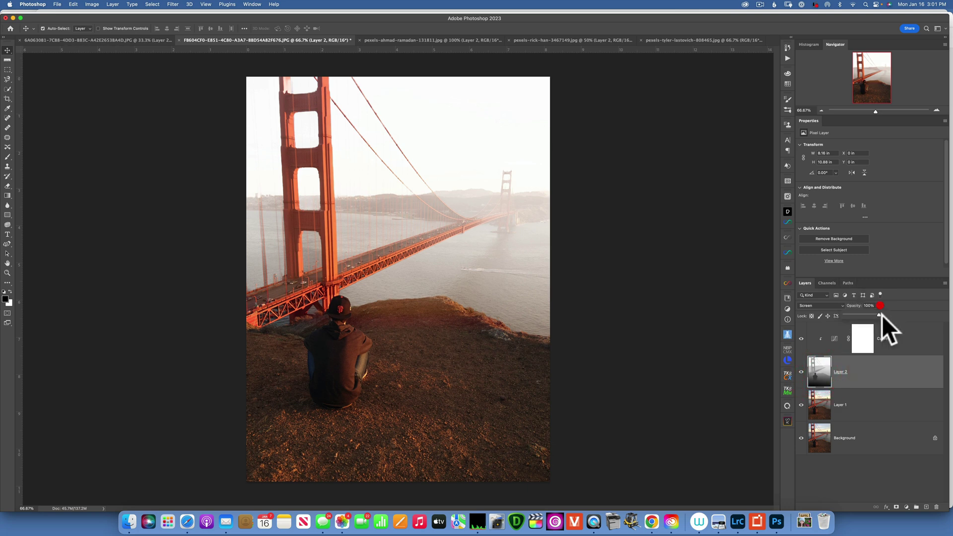
{"action": "left_click_drag", "start_coordinate": [872, 313], "coordinate": [871, 311]}
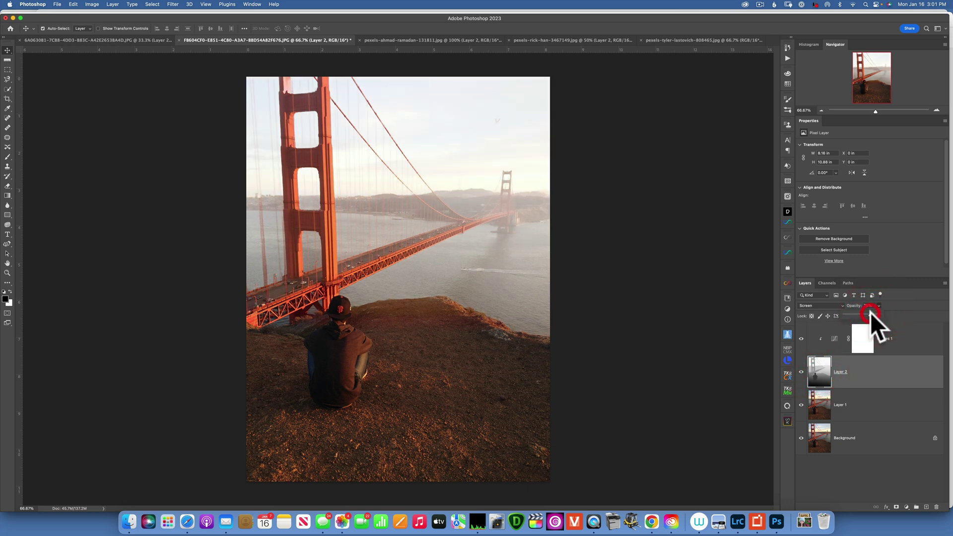
{"action": "left_click", "coordinate": [801, 438], "text": "alt"}
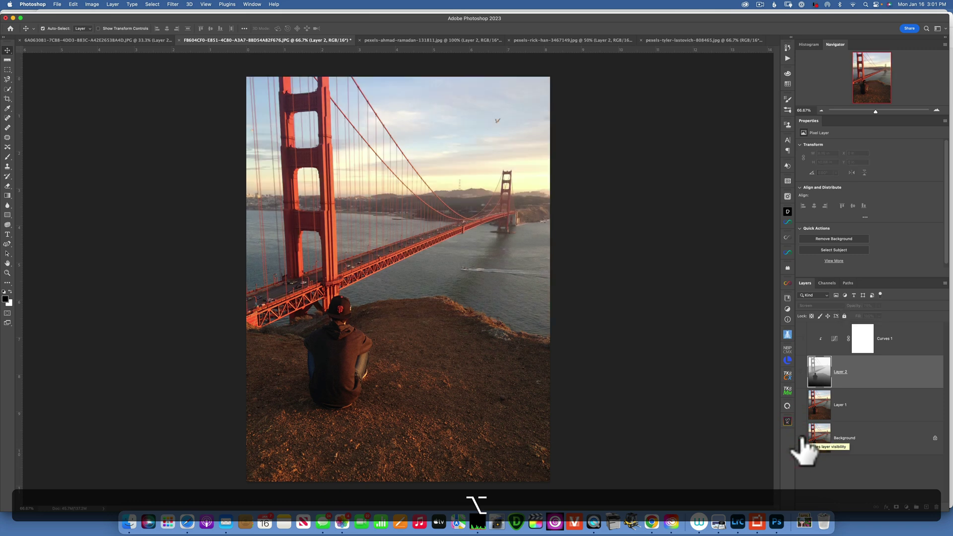
{"action": "left_click", "coordinate": [800, 438], "text": "alt"}
{"action": "left_click", "coordinate": [800, 438], "text": "alt"}
{"action": "left_click", "coordinate": [801, 437], "text": "alt"}
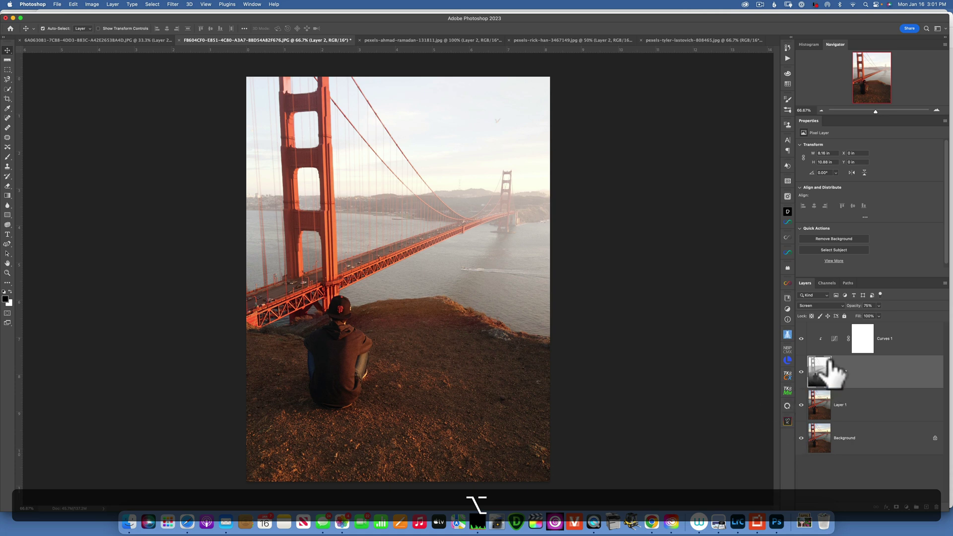
{"action": "left_click_drag", "start_coordinate": [878, 314], "coordinate": [872, 314]}
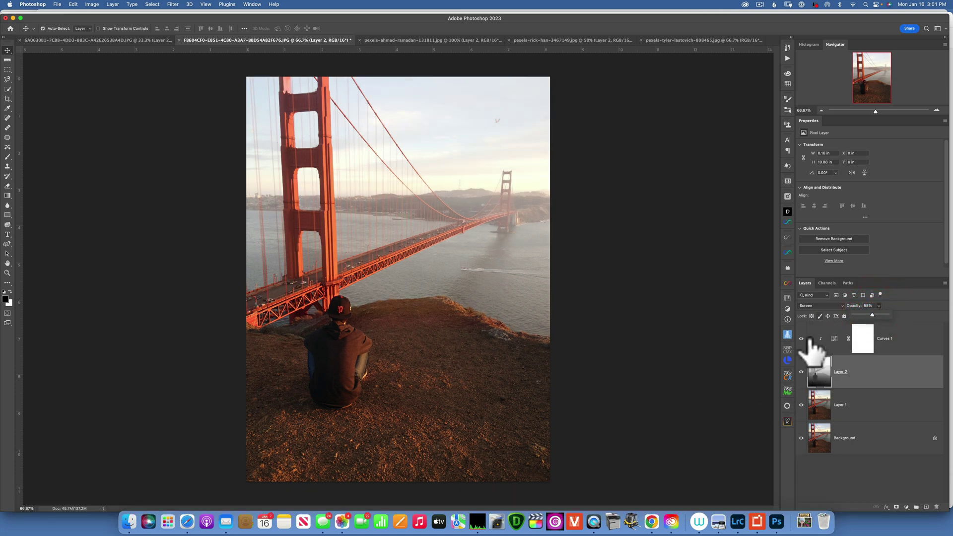
Duplicate the background of the mountain boardwalk photo and output only its Depth Blur depth map to a new layer
{"action": "left_click", "coordinate": [407, 37]}
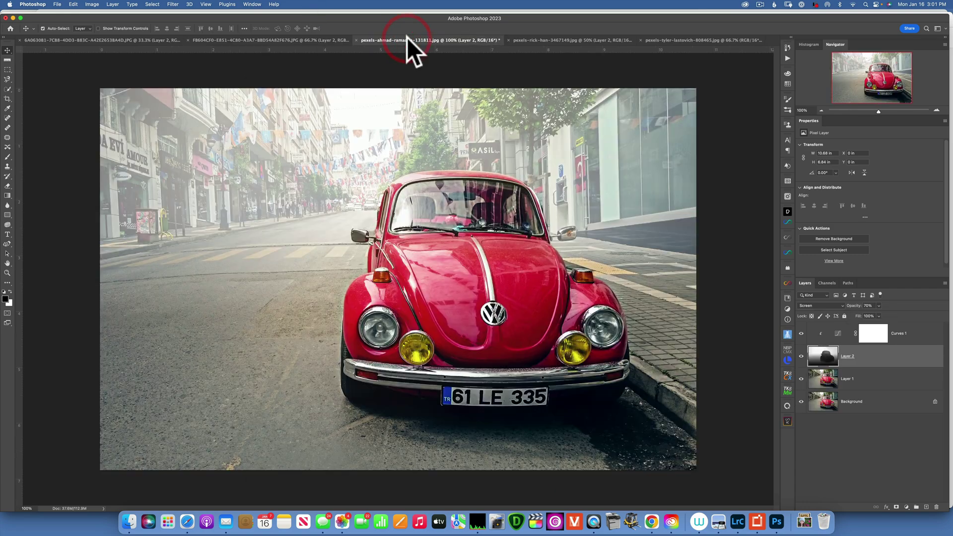
{"action": "left_click", "coordinate": [550, 38]}
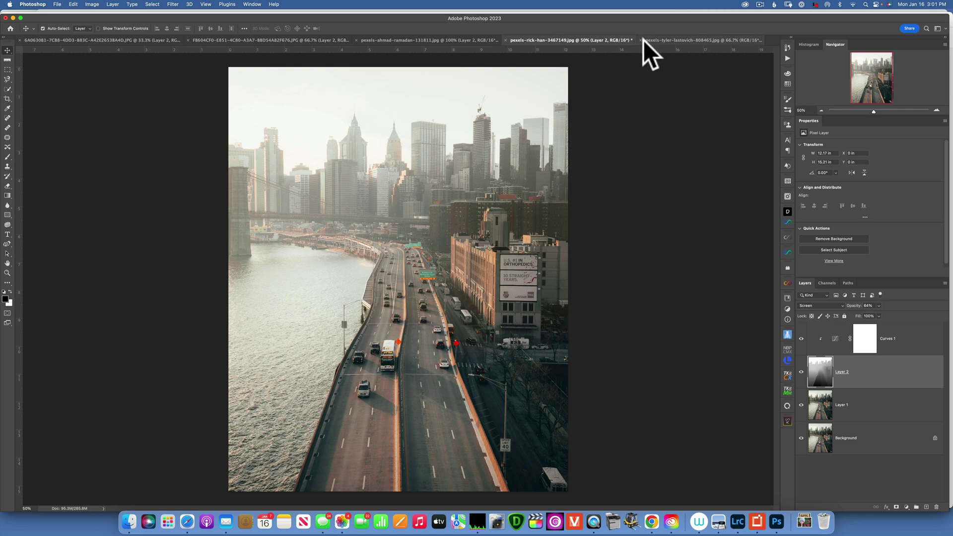
{"action": "left_click", "coordinate": [670, 39]}
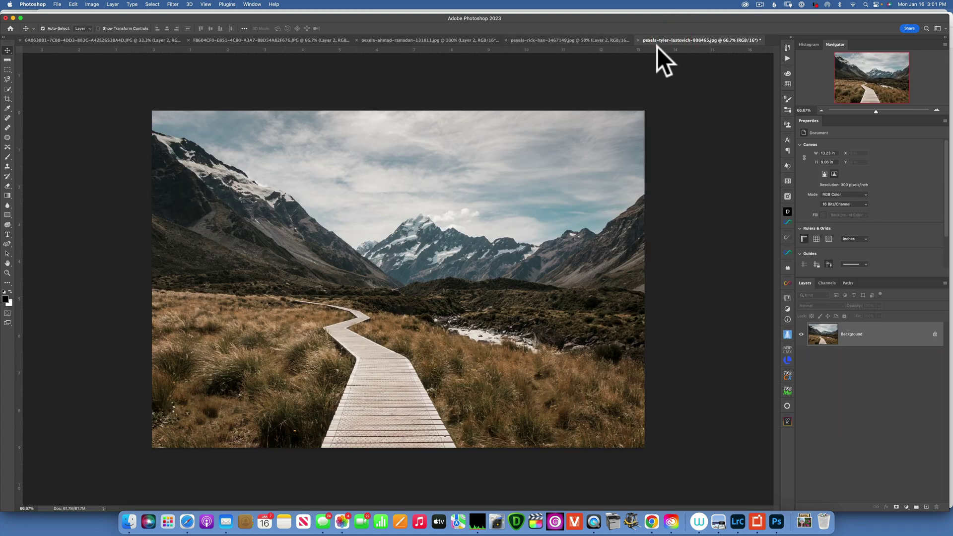
{"action": "key", "text": "super+j"}
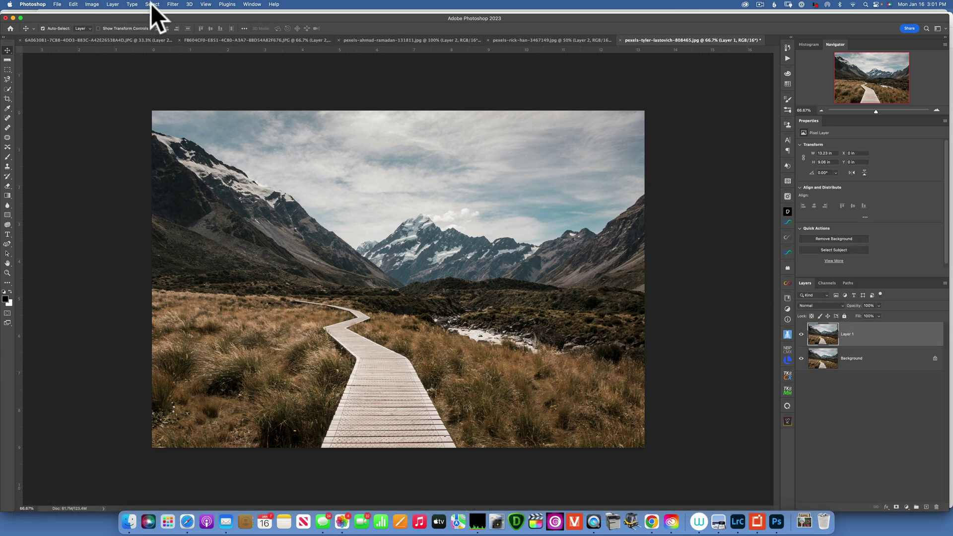
{"action": "left_click", "coordinate": [173, 3]}
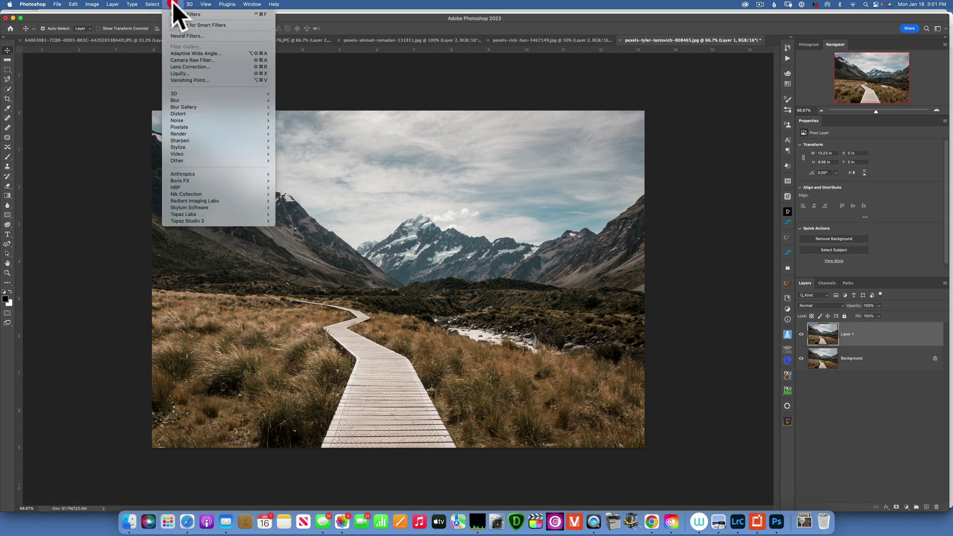
{"action": "left_click", "coordinate": [189, 33]}
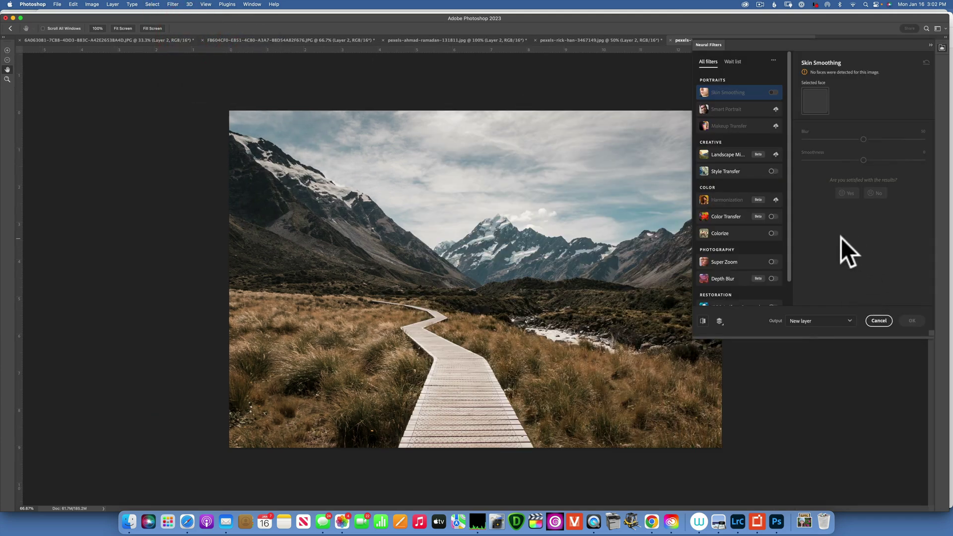
{"action": "left_click", "coordinate": [772, 279]}
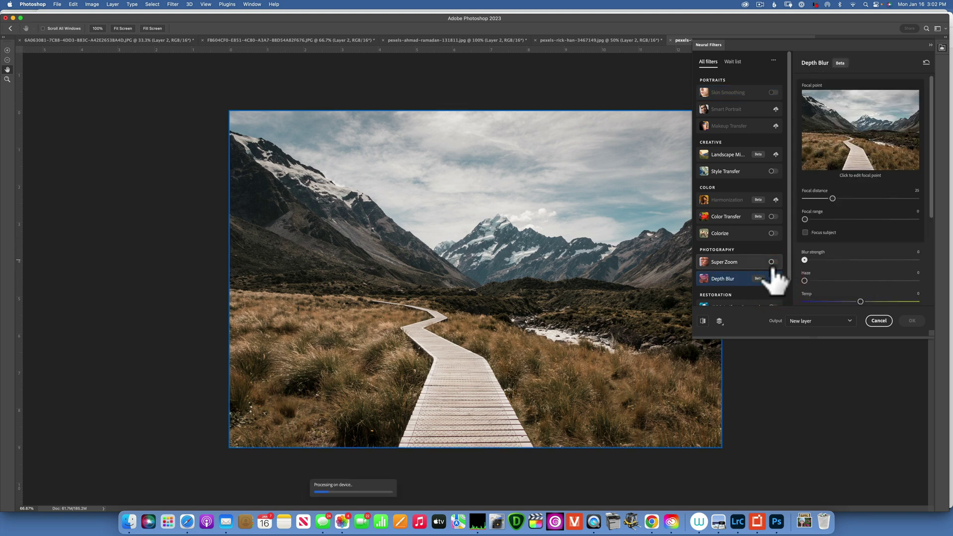
{"action": "scroll", "coordinate": [880, 278], "scroll_direction": "down", "scroll_amount": 3}
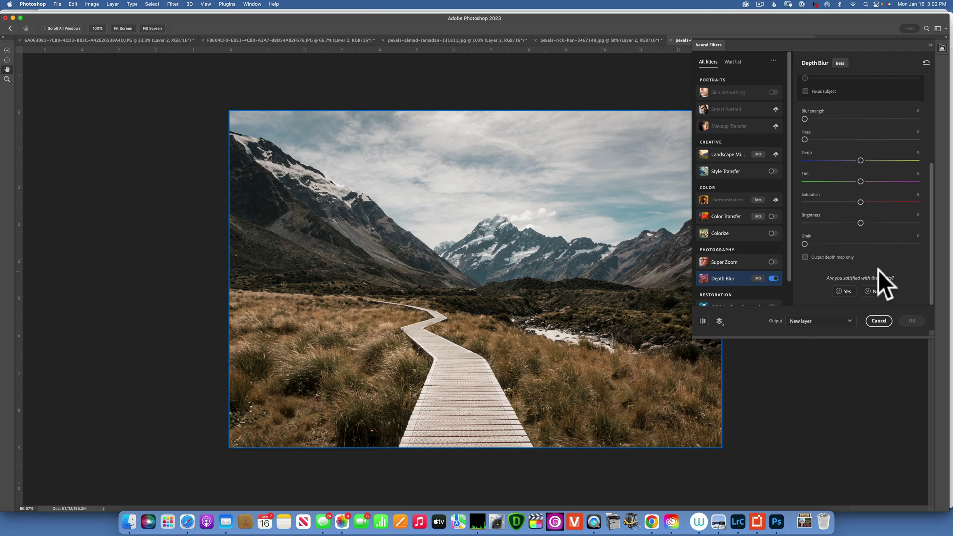
{"action": "left_click", "coordinate": [804, 257]}
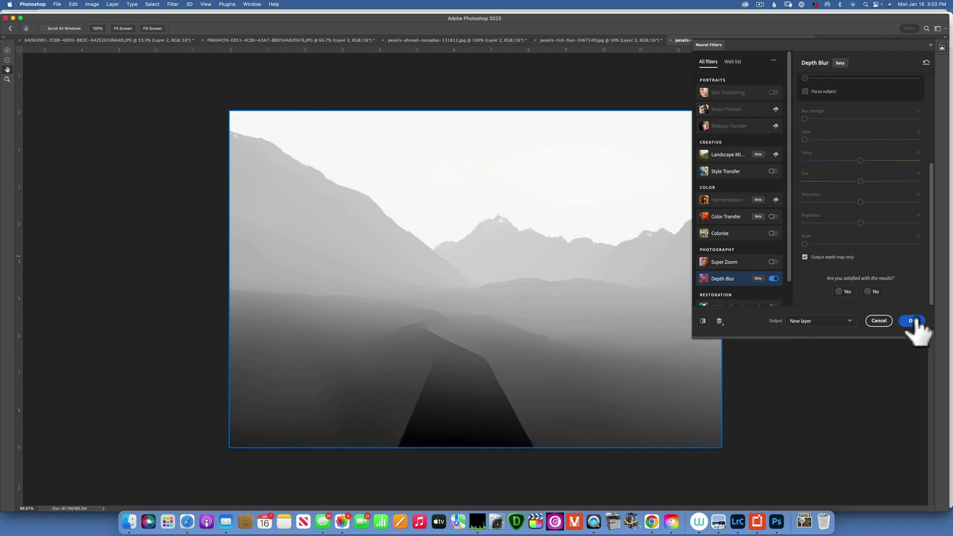
{"action": "left_click", "coordinate": [911, 321]}
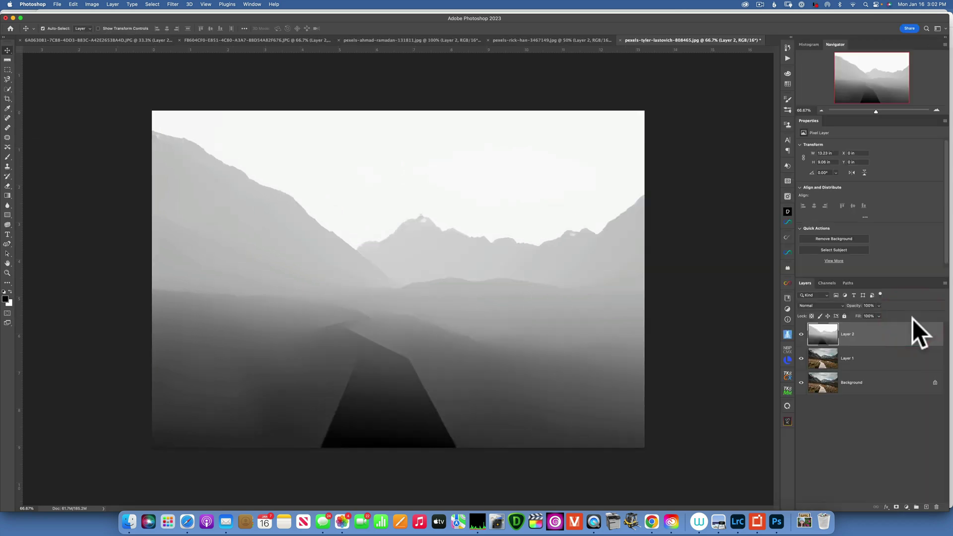
Set the blend mode of the mountain depth map layer to Screen
{"action": "left_click", "coordinate": [817, 306]}
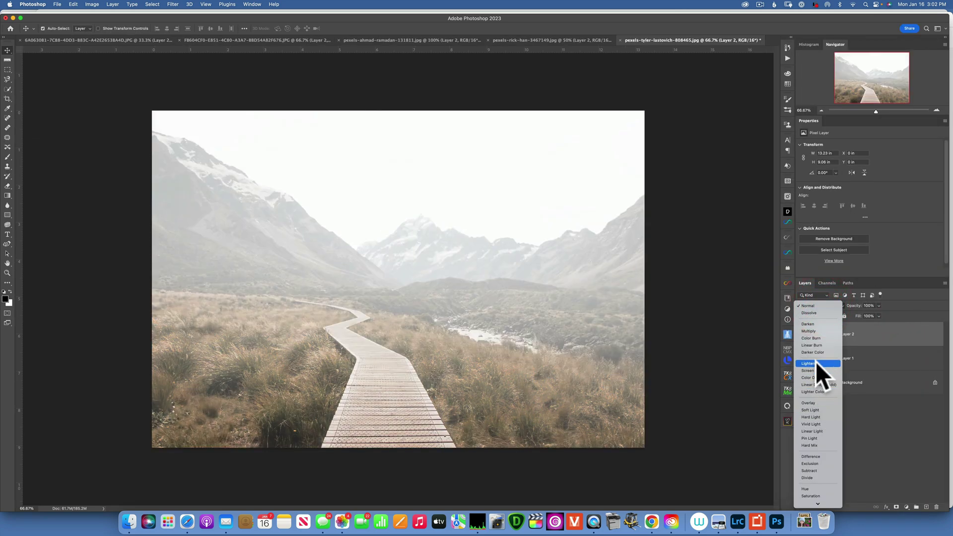
{"action": "left_click", "coordinate": [815, 370]}
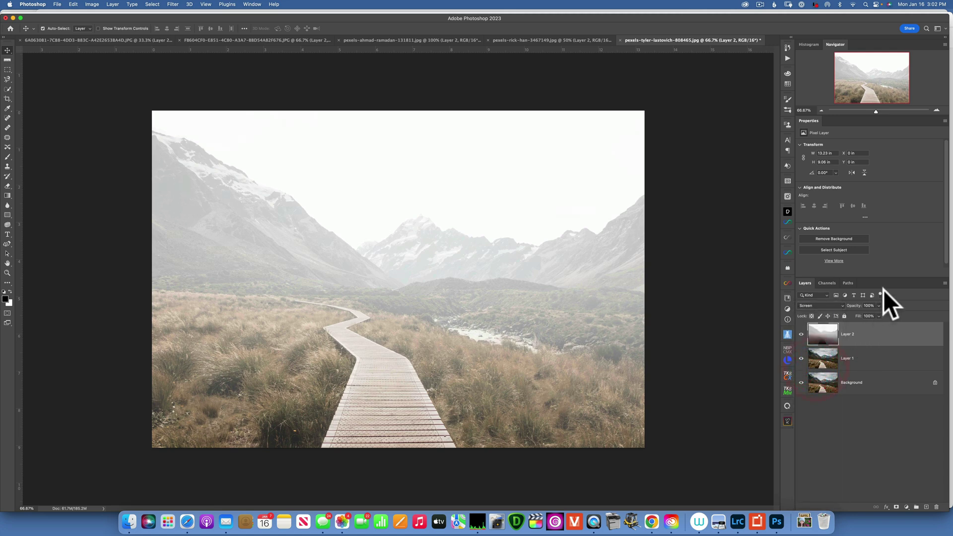
Add a Curves adjustment clipped to the mountain depth map layer and move its RGB black point inward to just past the midpoint
{"action": "left_click", "coordinate": [906, 507]}
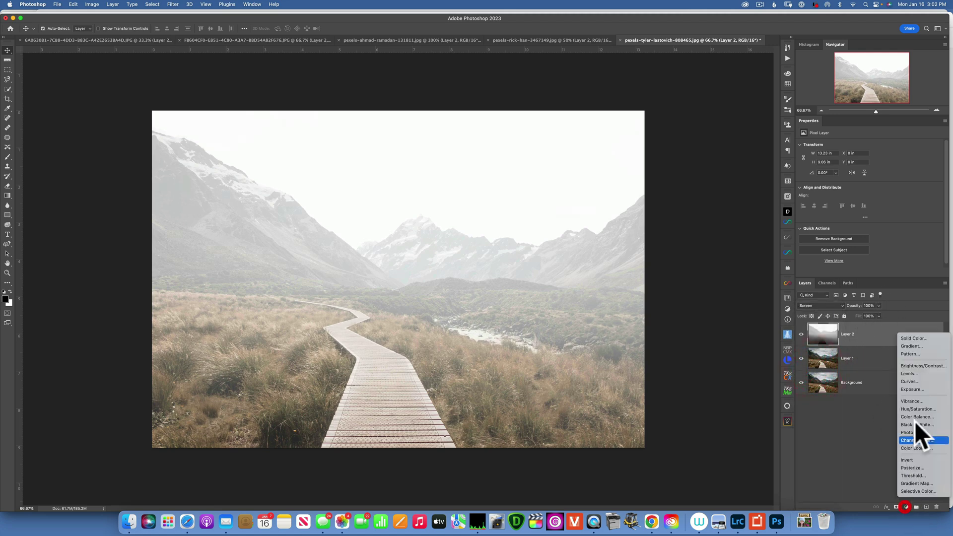
{"action": "left_click", "coordinate": [915, 380]}
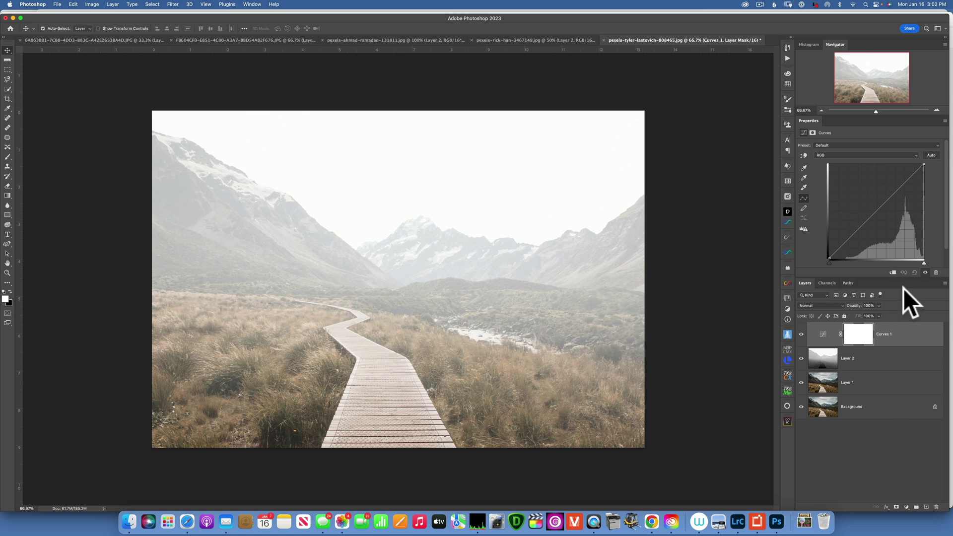
{"action": "left_click", "coordinate": [893, 273]}
{"action": "left_click_drag", "start_coordinate": [830, 259], "coordinate": [882, 260]}
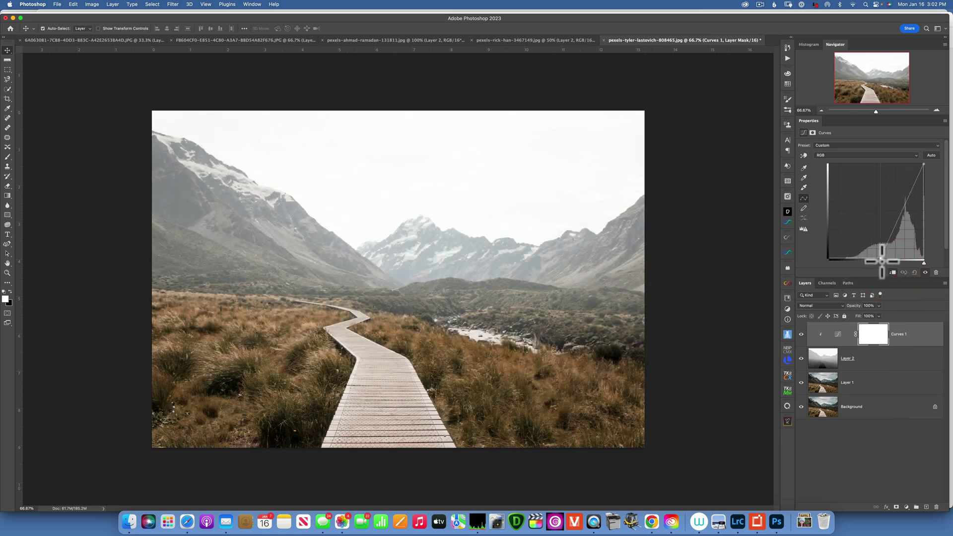
Reduce the opacity of the mountain depth map layer to 79% and compare the haze with the original background
{"action": "left_click", "coordinate": [823, 359]}
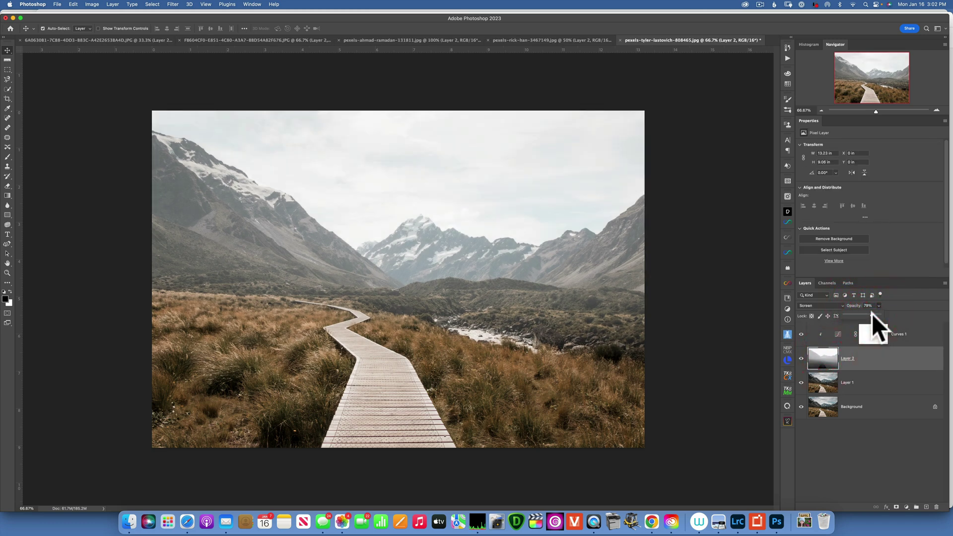
{"action": "key", "text": "alt"}
{"action": "left_click", "coordinate": [801, 407], "text": "alt"}
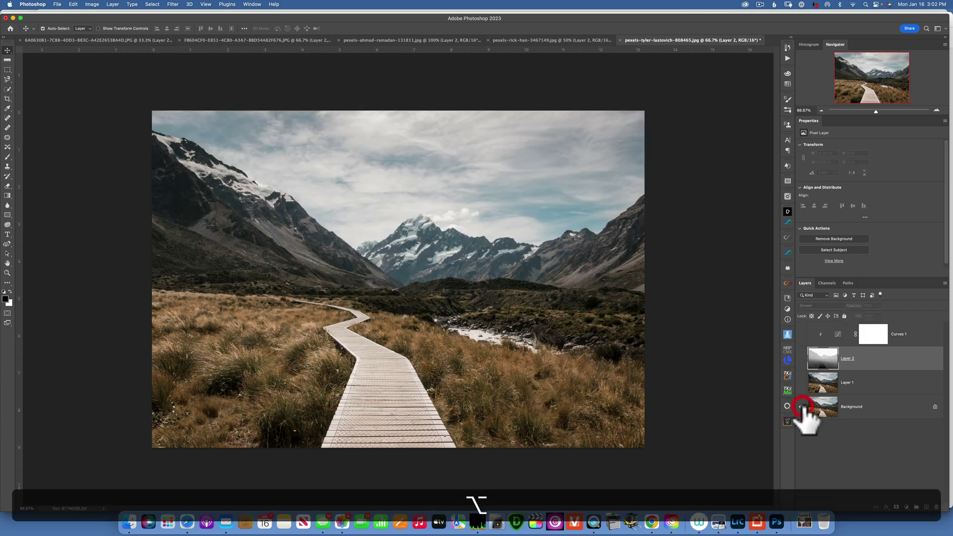
{"action": "left_click", "coordinate": [801, 406], "text": "alt"}
{"action": "left_click", "coordinate": [801, 406], "text": "alt"}
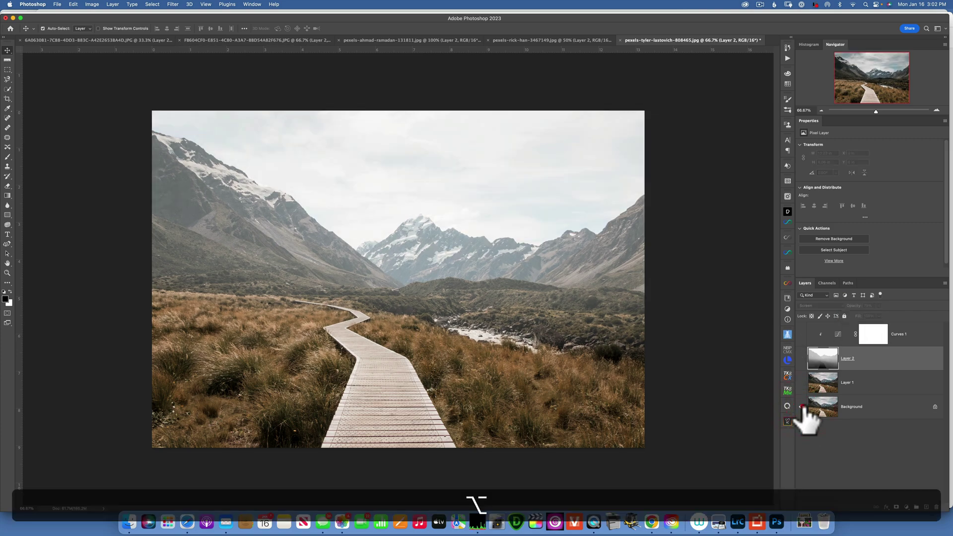
{"action": "left_click", "coordinate": [802, 407], "text": "alt"}
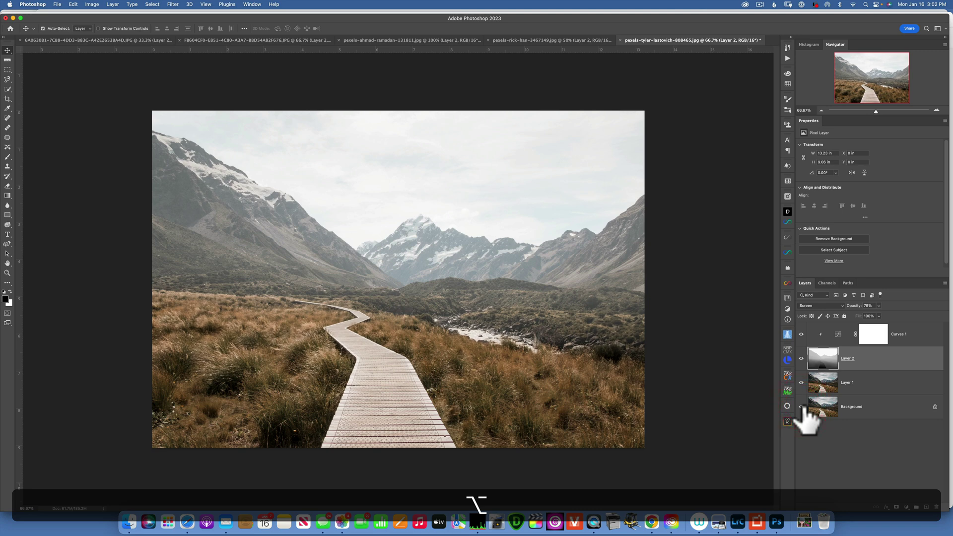